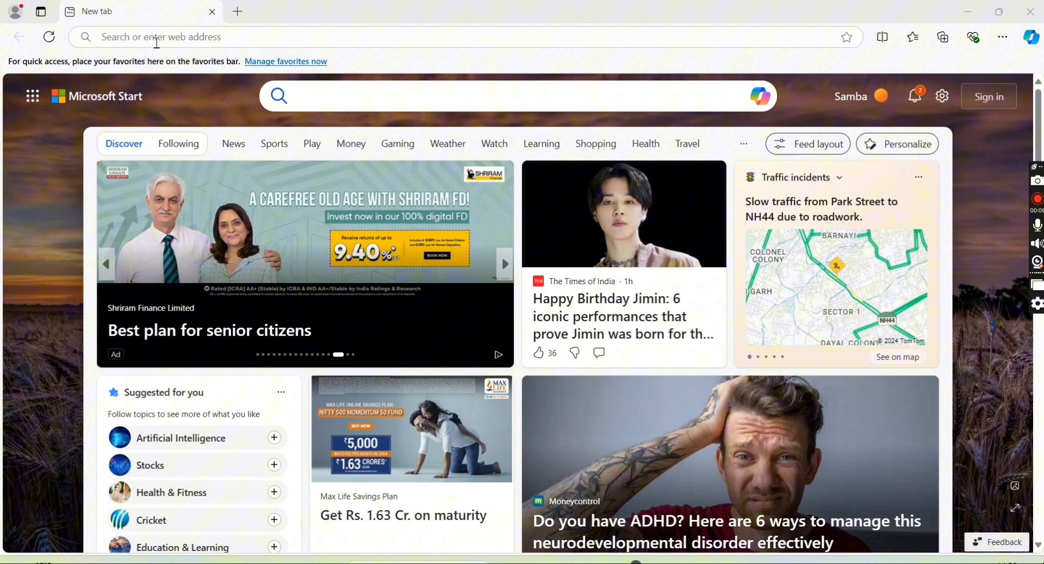
Load the SignX site by entering signxca.com in Edge's address bar.
{"action": "left_click", "coordinate": [124, 38]}
{"action": "type", "text": "S"}
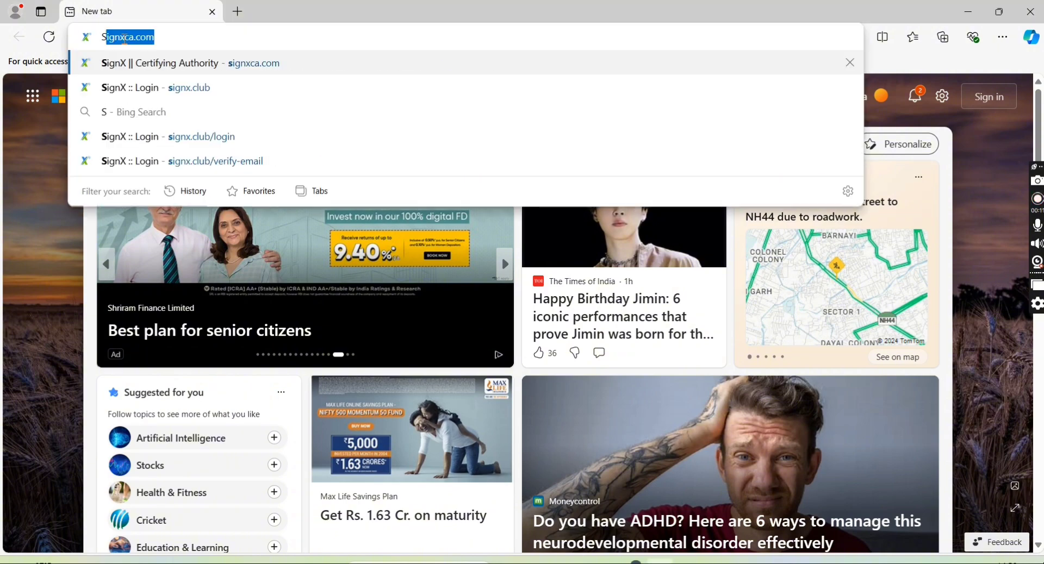
{"action": "type", "text": "IGNXC"}
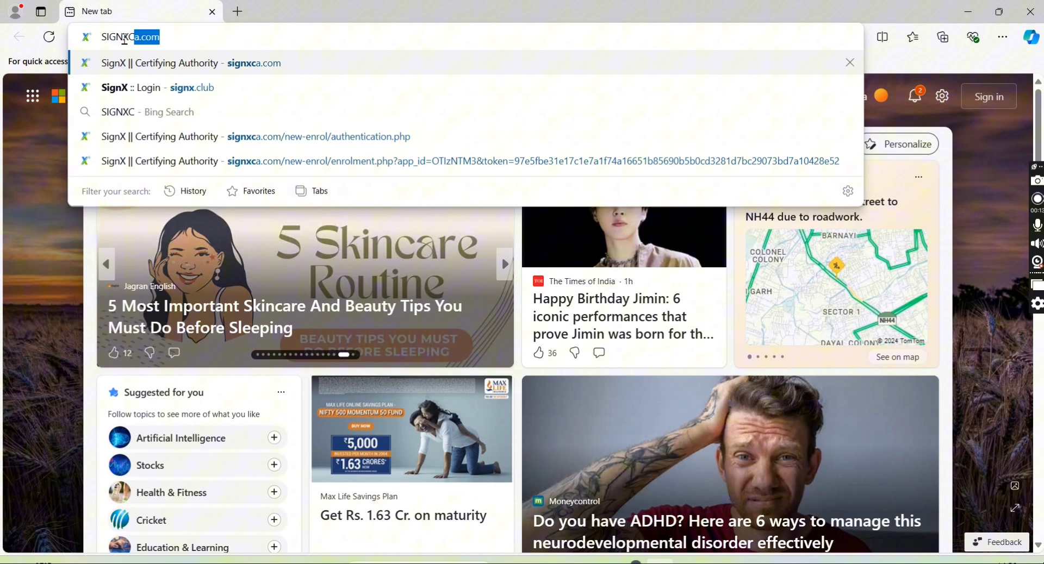
{"action": "type", "text": "A.COM"}
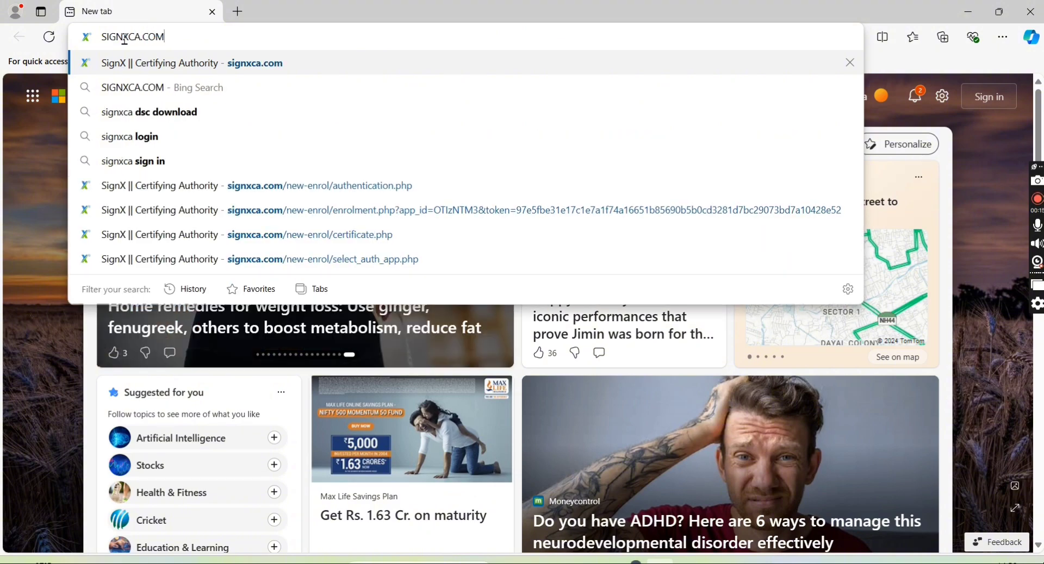
{"action": "key", "text": "Return"}
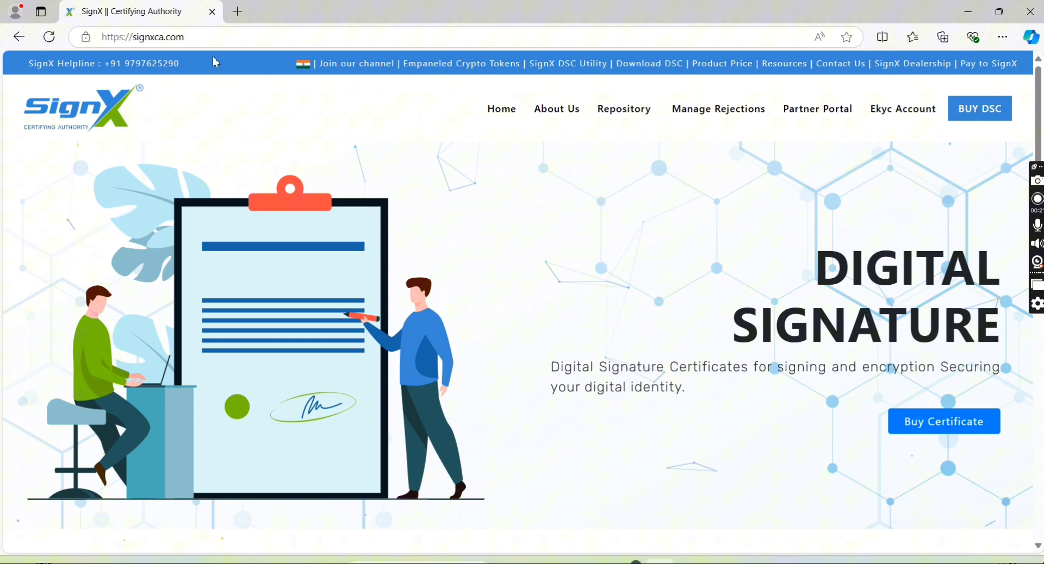
Open the BUY DSC page and scroll down to the New Customer / Existing User choice.
{"action": "mouse_move", "coordinate": [185, 64]}
{"action": "left_mouse_down"}
{"action": "mouse_move", "coordinate": [45, 74]}
{"action": "mouse_move", "coordinate": [28, 65]}
{"action": "left_mouse_up"}
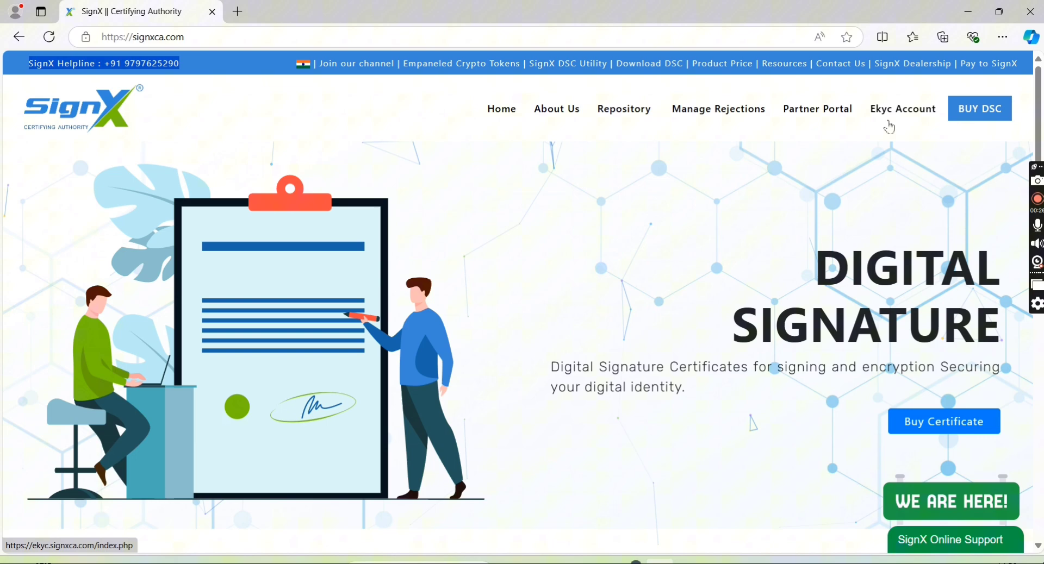
{"action": "mouse_move", "coordinate": [944, 422]}
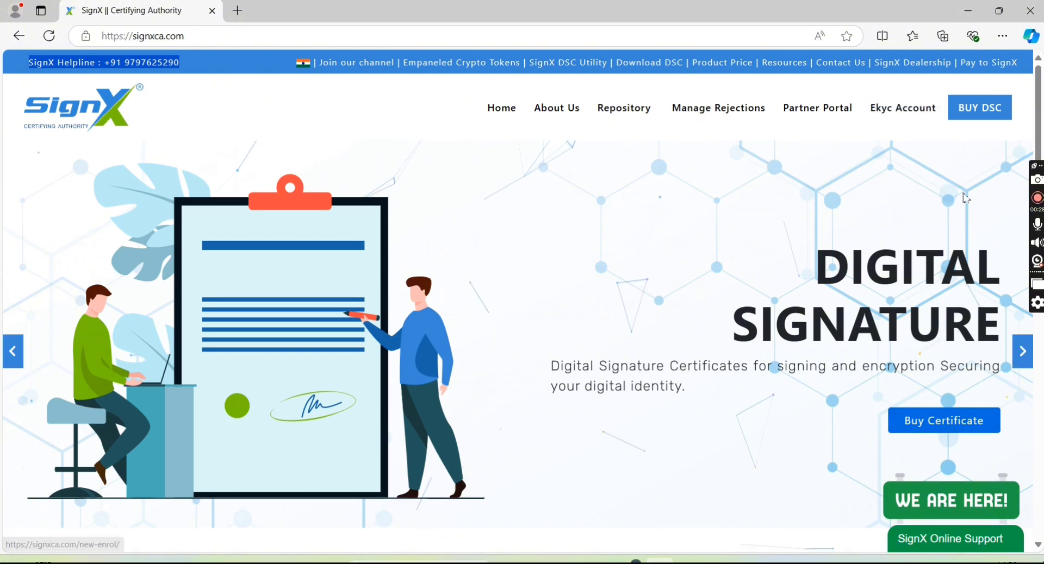
{"action": "left_click", "coordinate": [972, 122]}
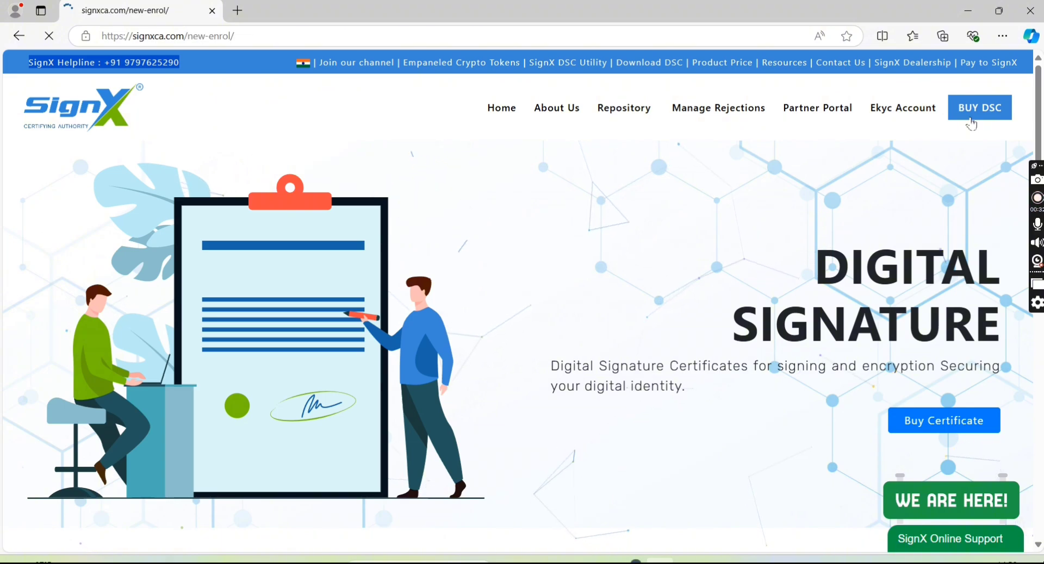
{"action": "scroll", "coordinate": [452, 341], "scroll_direction": "down", "scroll_amount": 1}
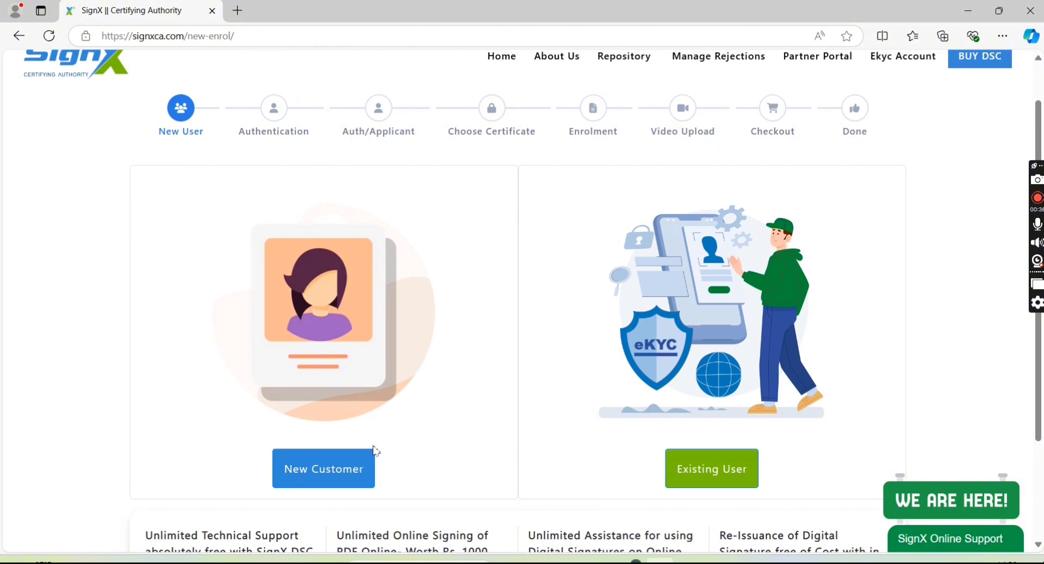
Choose New Customer, fill in the phone number and request an SMS OTP.
{"action": "left_click", "coordinate": [342, 478]}
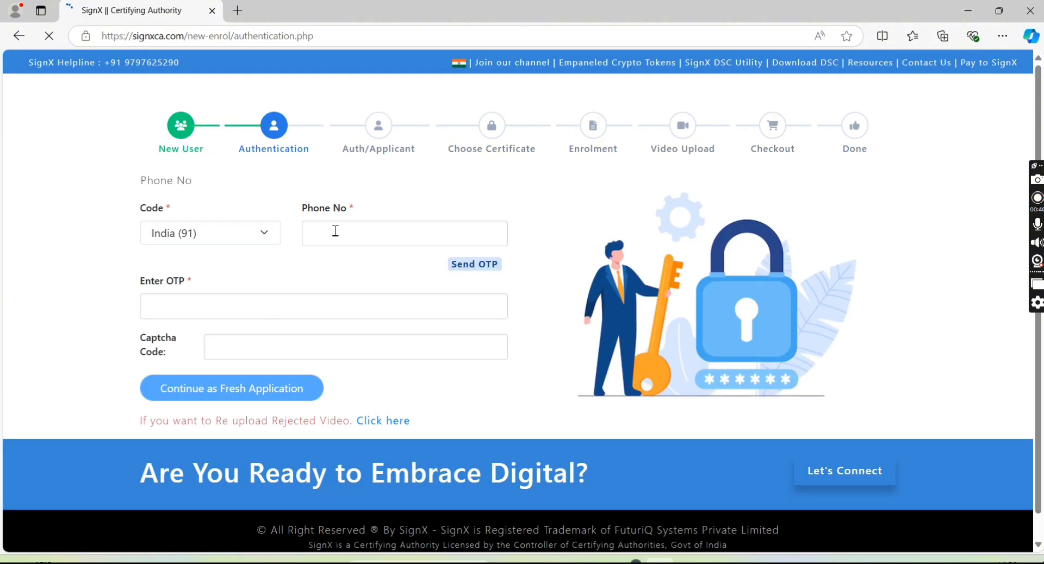
{"action": "left_click", "coordinate": [333, 233]}
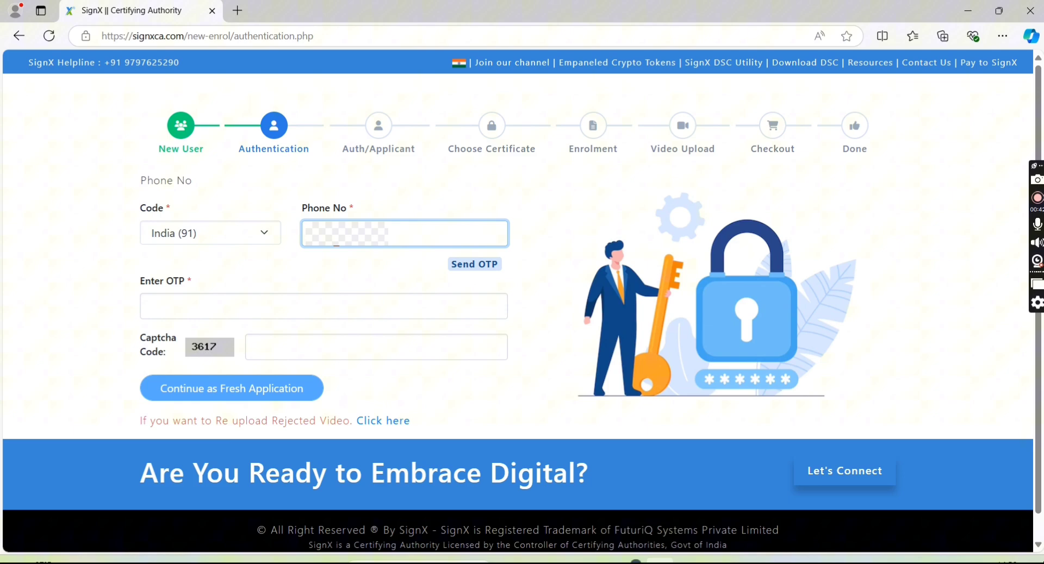
{"action": "left_click", "coordinate": [336, 239]}
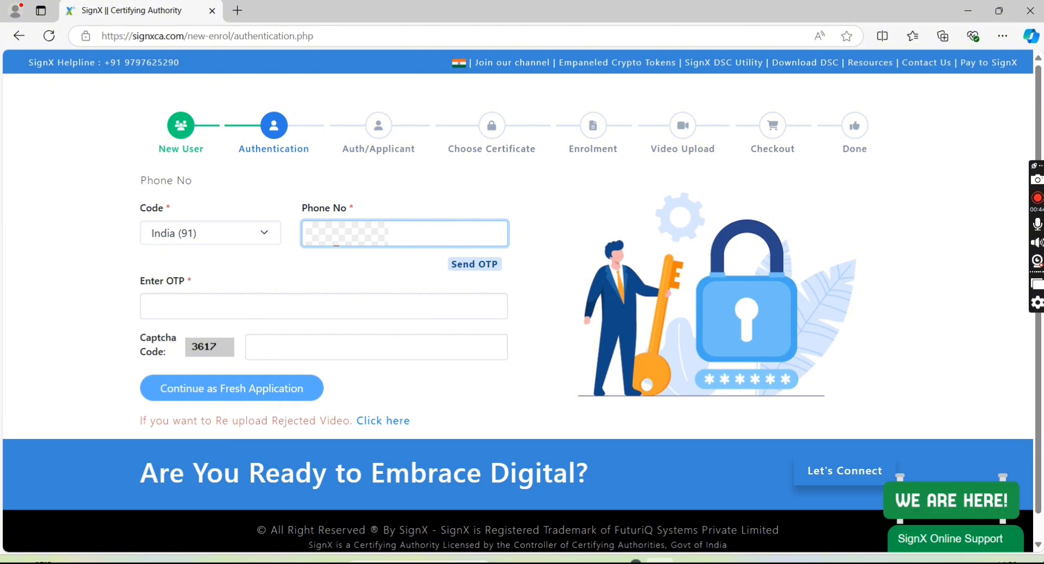
{"action": "left_click", "coordinate": [463, 264]}
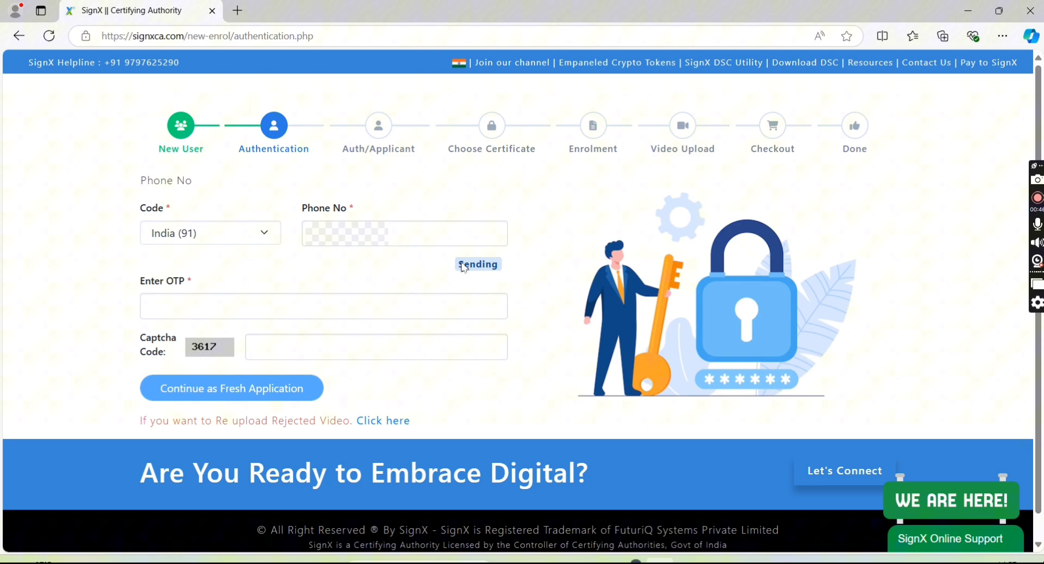
Enter the received OTP and captcha, then continue as a fresh application.
{"action": "left_click", "coordinate": [333, 315]}
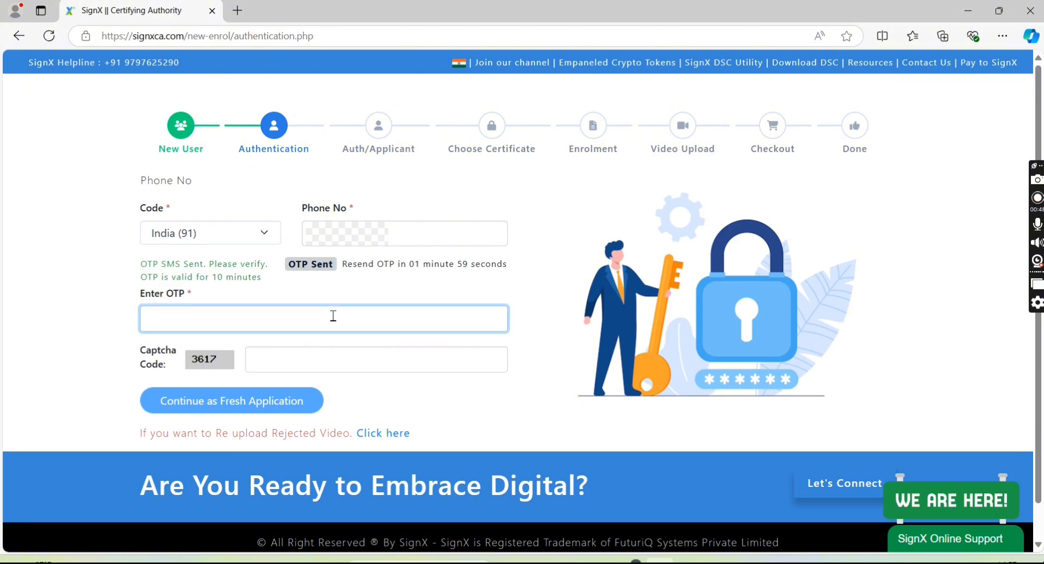
{"action": "type", "text": "••"}
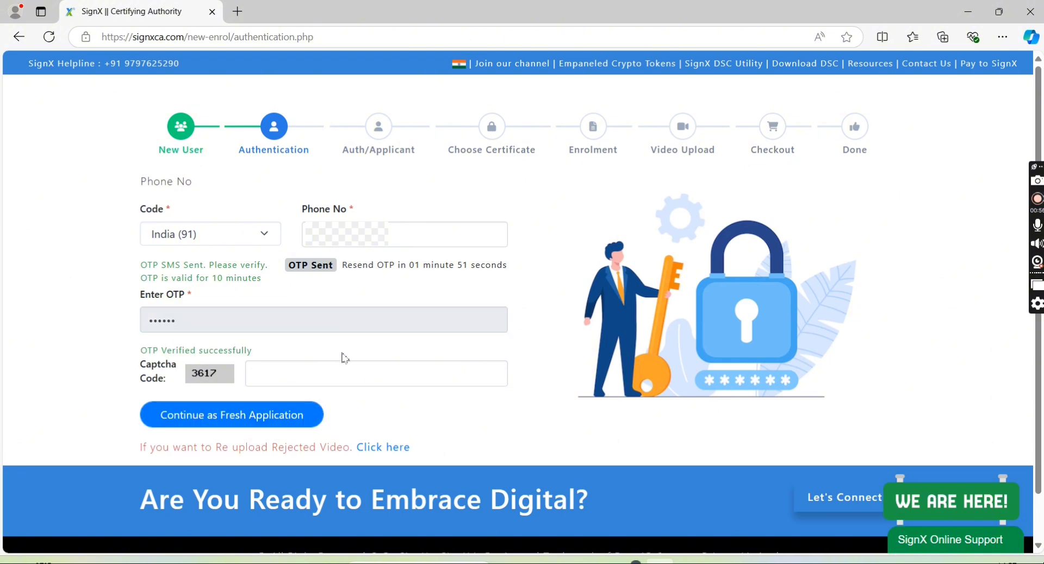
{"action": "left_click", "coordinate": [341, 368]}
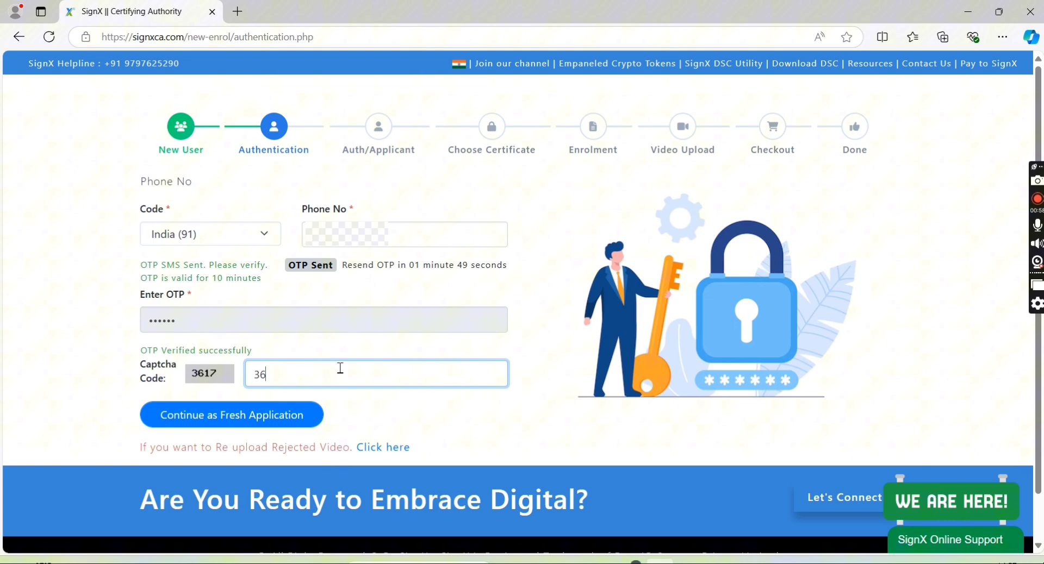
{"action": "left_click", "coordinate": [265, 416]}
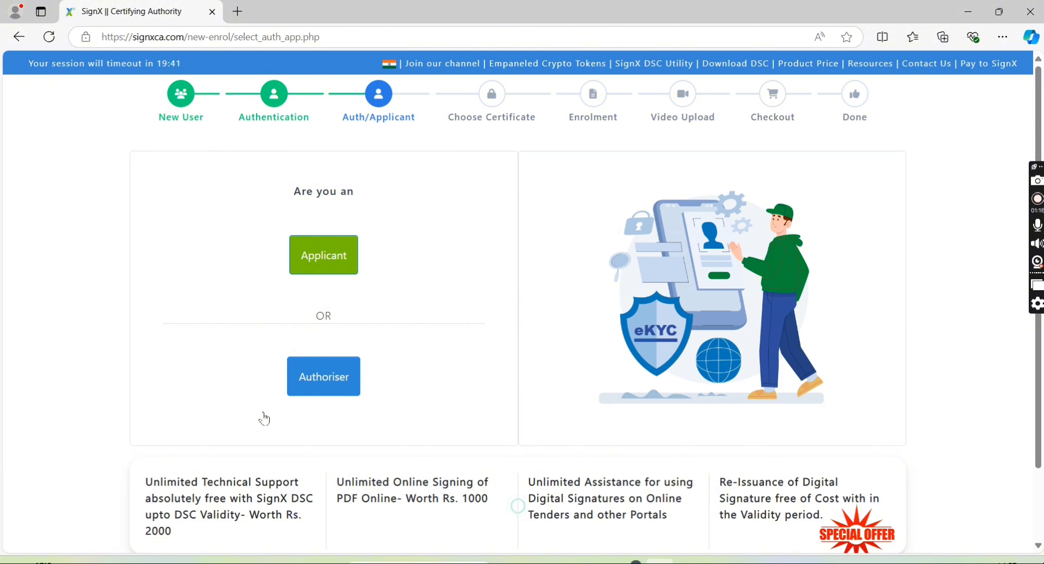
Choose the Applicant role on the Auth/Applicant step.
{"action": "left_click", "coordinate": [310, 268]}
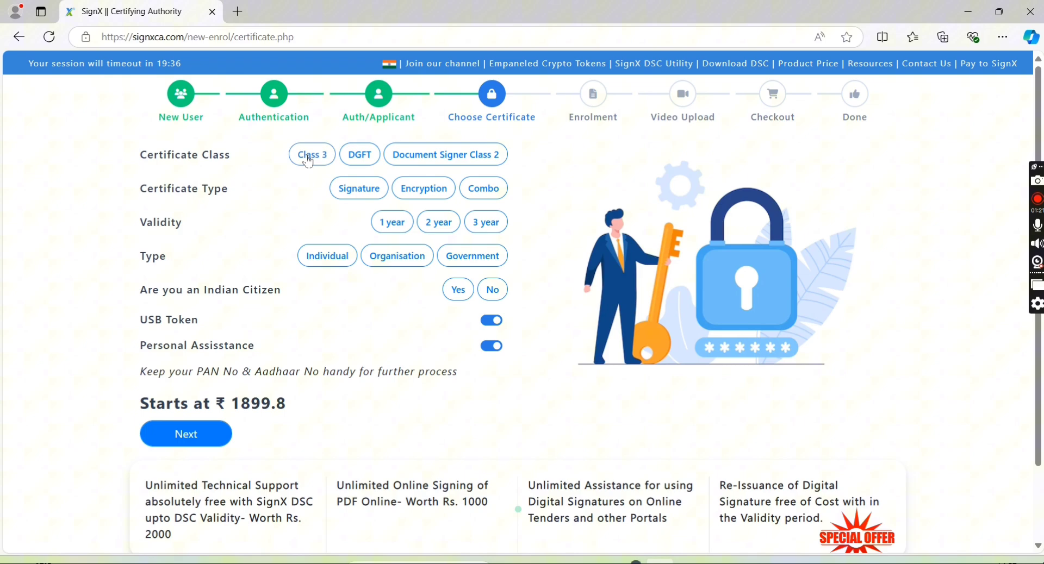
Select a Class 3 certificate with the USB token kept on, and proceed to enrolment.
{"action": "left_click", "coordinate": [308, 158]}
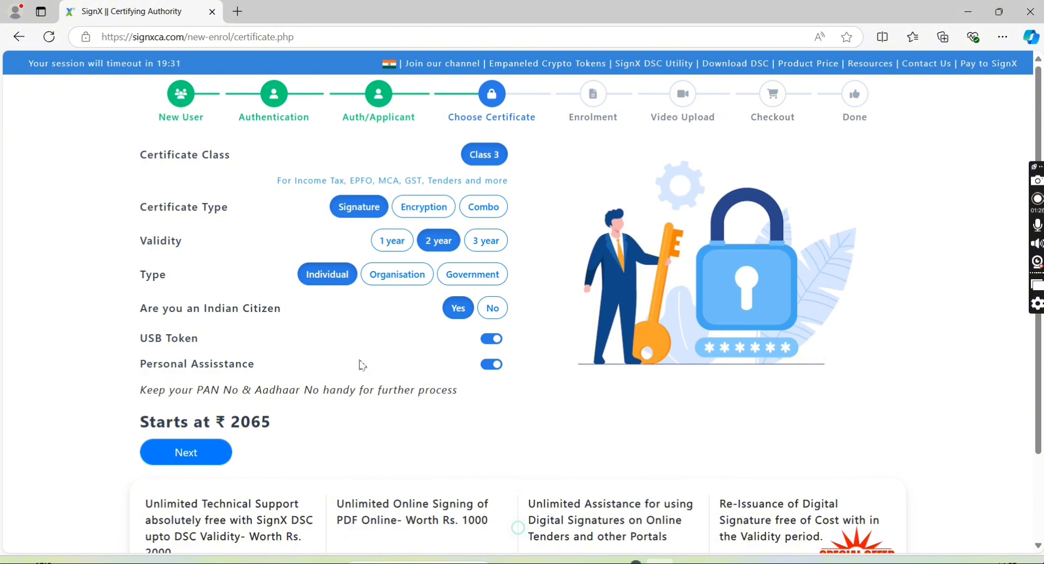
{"action": "left_click", "coordinate": [490, 344]}
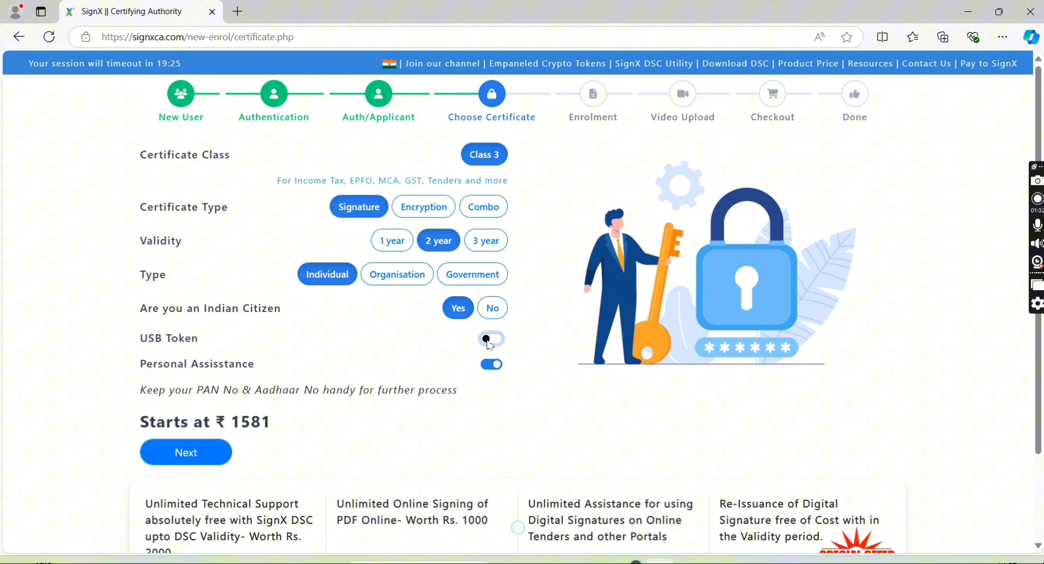
{"action": "left_click", "coordinate": [490, 341]}
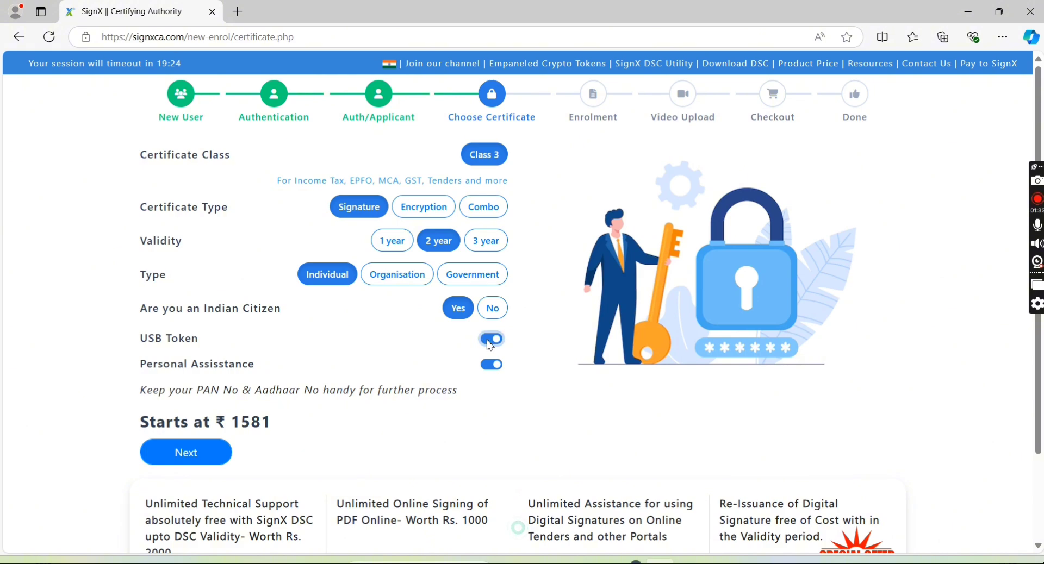
{"action": "left_click", "coordinate": [195, 461]}
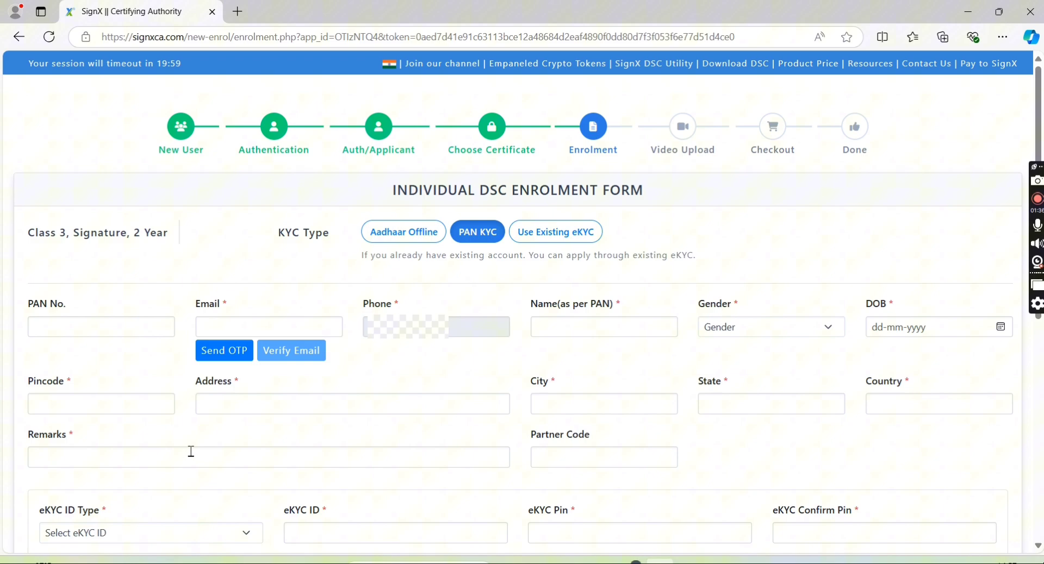
Switch the KYC type to Aadhaar Offline, then back to PAN KYC.
{"action": "left_click", "coordinate": [401, 234]}
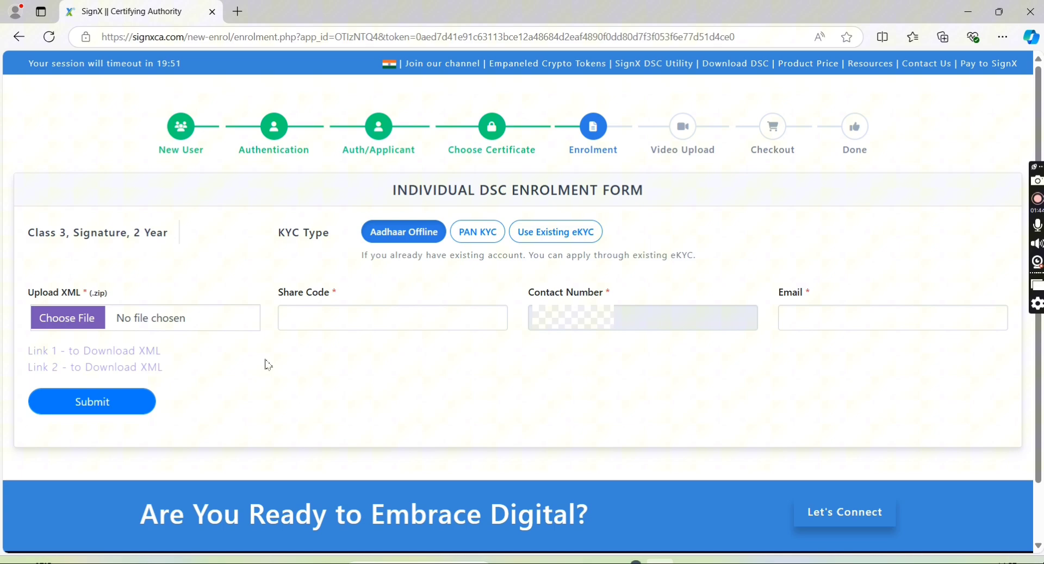
{"action": "left_click", "coordinate": [475, 239]}
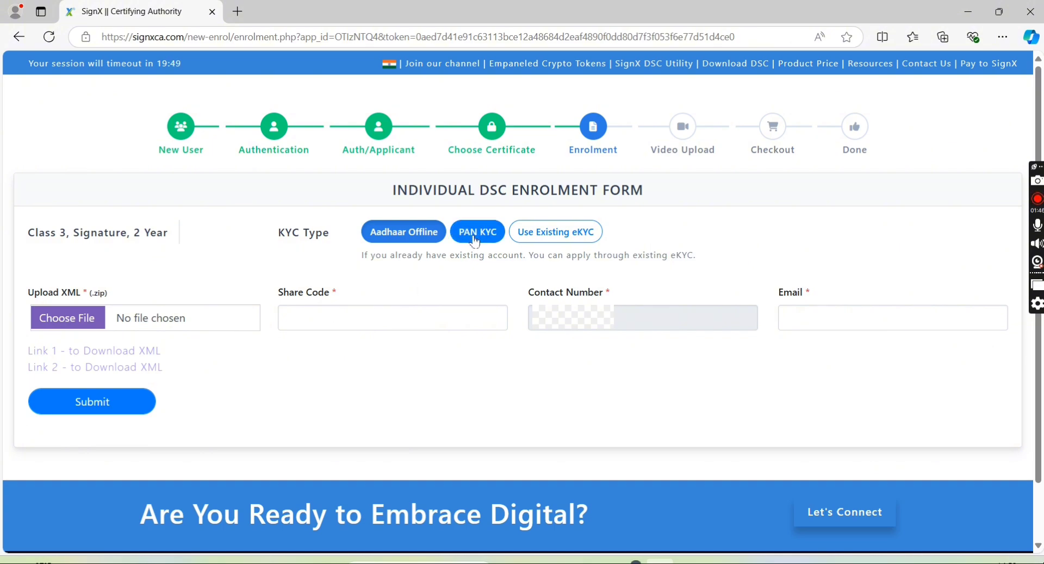
Enter the PAN number and the name as per PAN from saved autofill entries.
{"action": "left_click", "coordinate": [138, 327]}
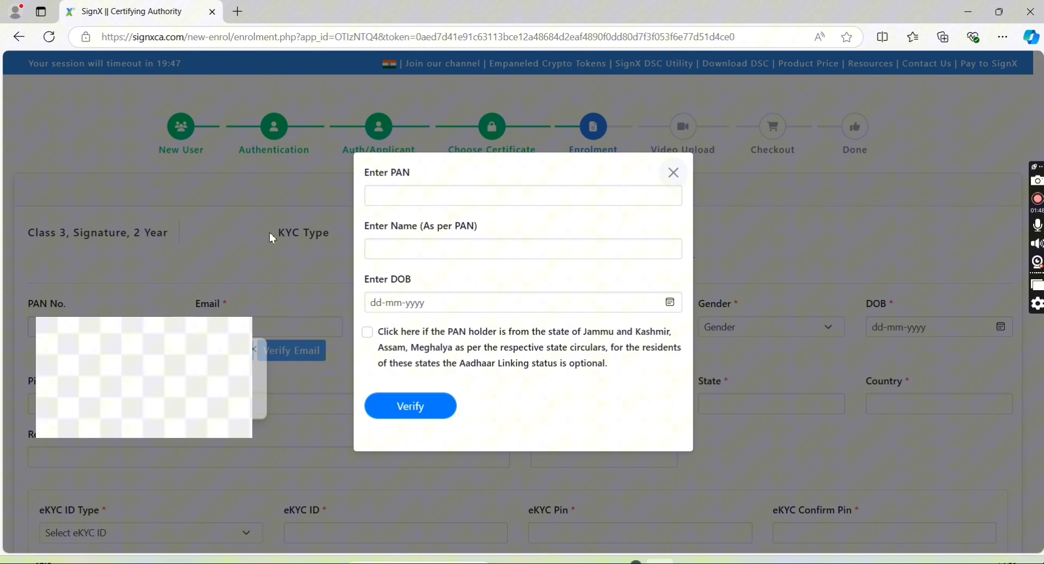
{"action": "left_click", "coordinate": [364, 192]}
{"action": "key", "text": "Escape"}
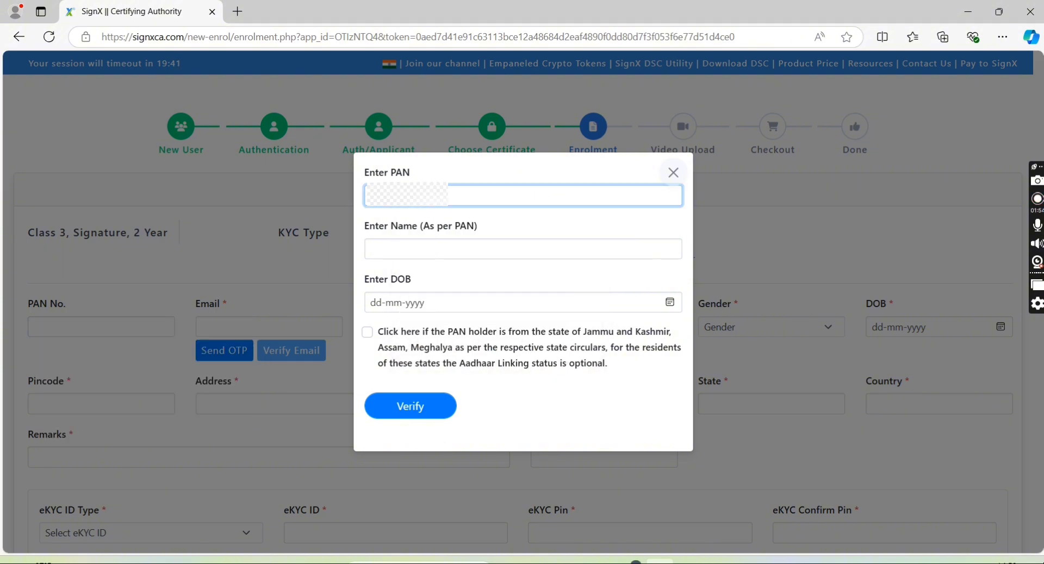
{"action": "key", "text": "Down"}
{"action": "key", "text": "Return"}
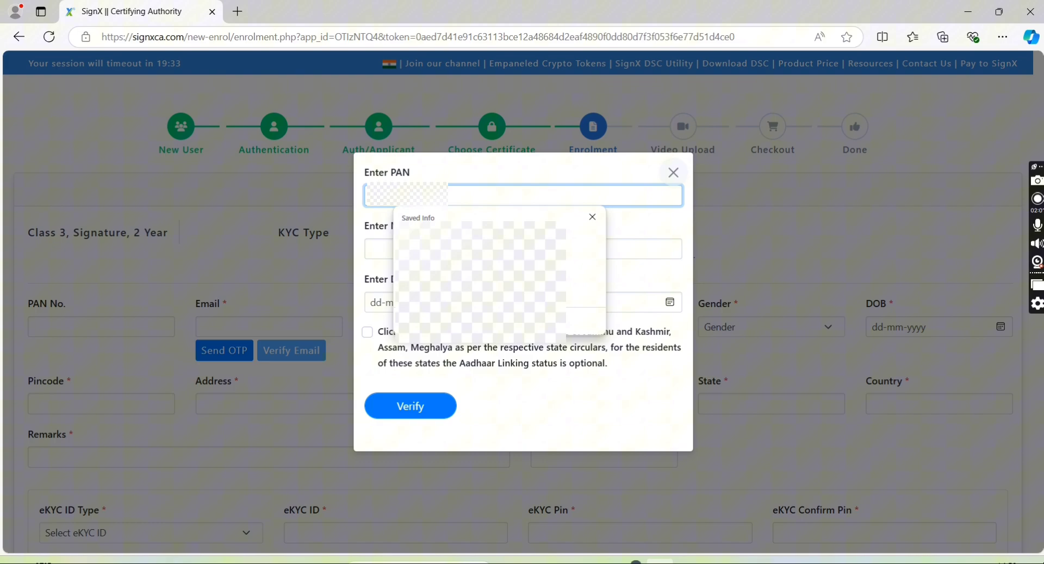
{"action": "key", "text": "Return"}
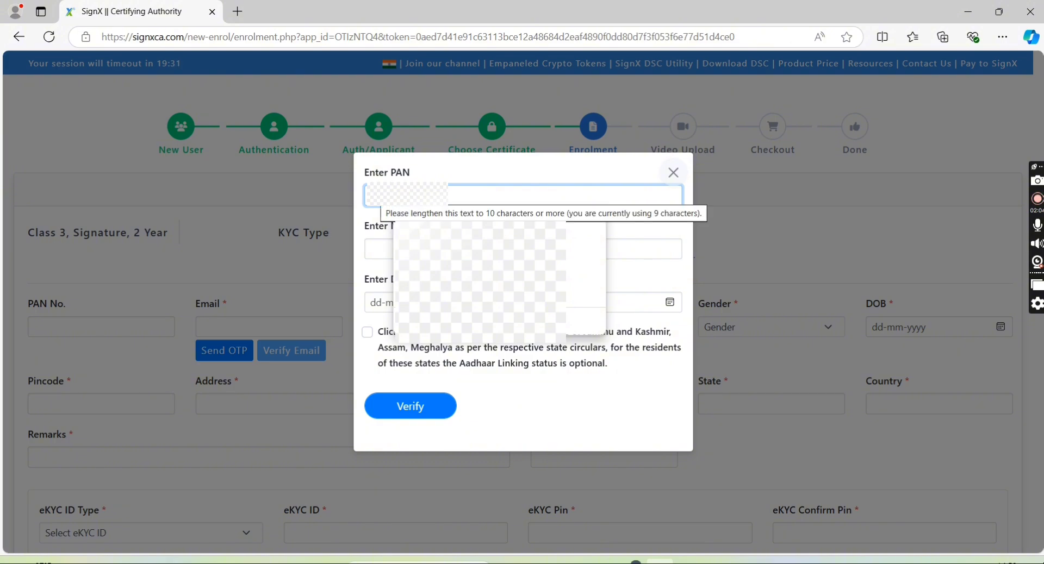
{"action": "left_click", "coordinate": [386, 250]}
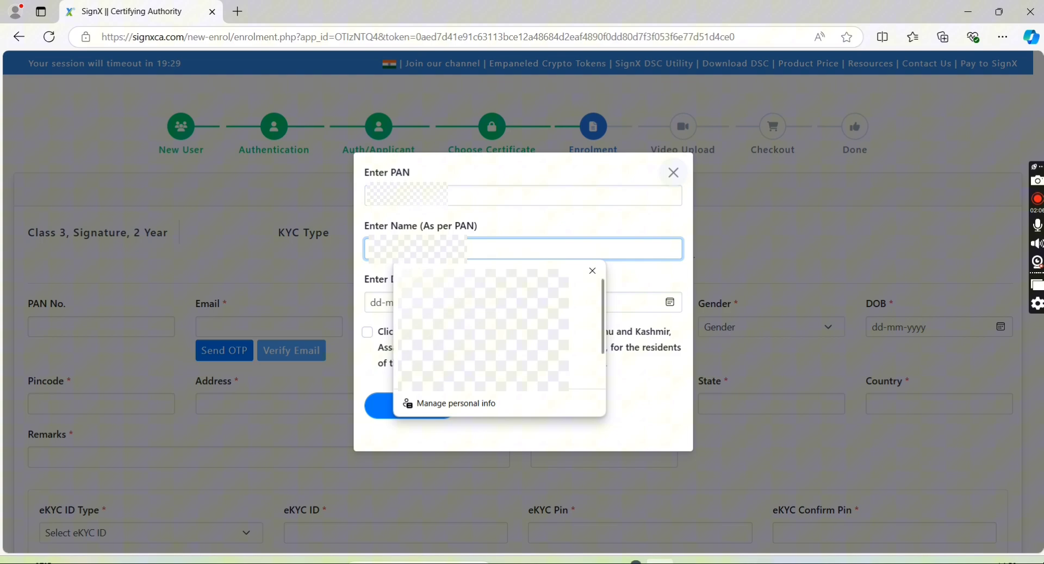
{"action": "key", "text": "Down"}
{"action": "key", "text": "Return"}
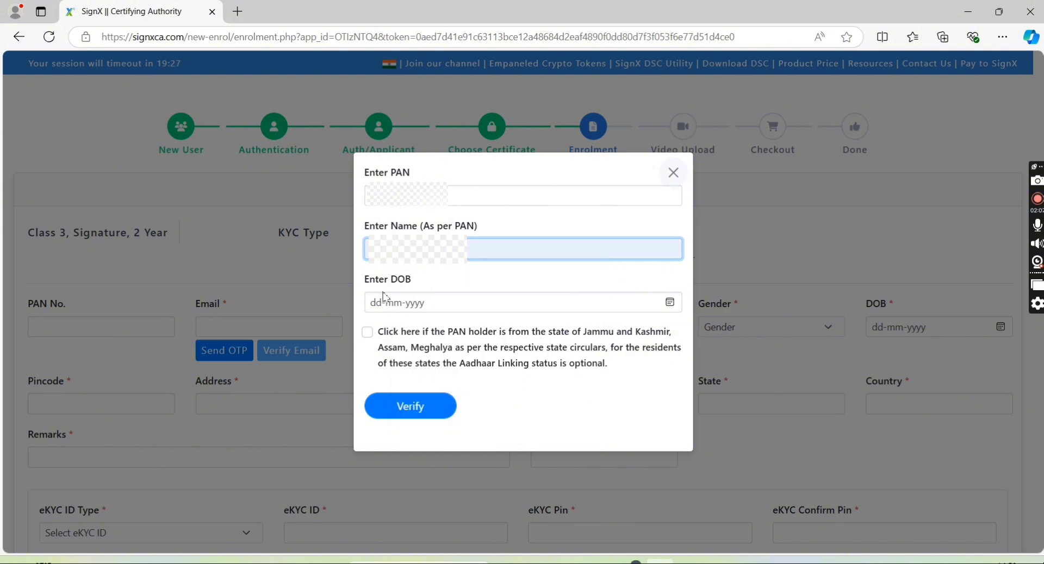
Enter date of birth 01011990, tick Jammu and Kashmir, and verify the PAN.
{"action": "left_click", "coordinate": [376, 303]}
{"action": "type", "text": "01011990"}
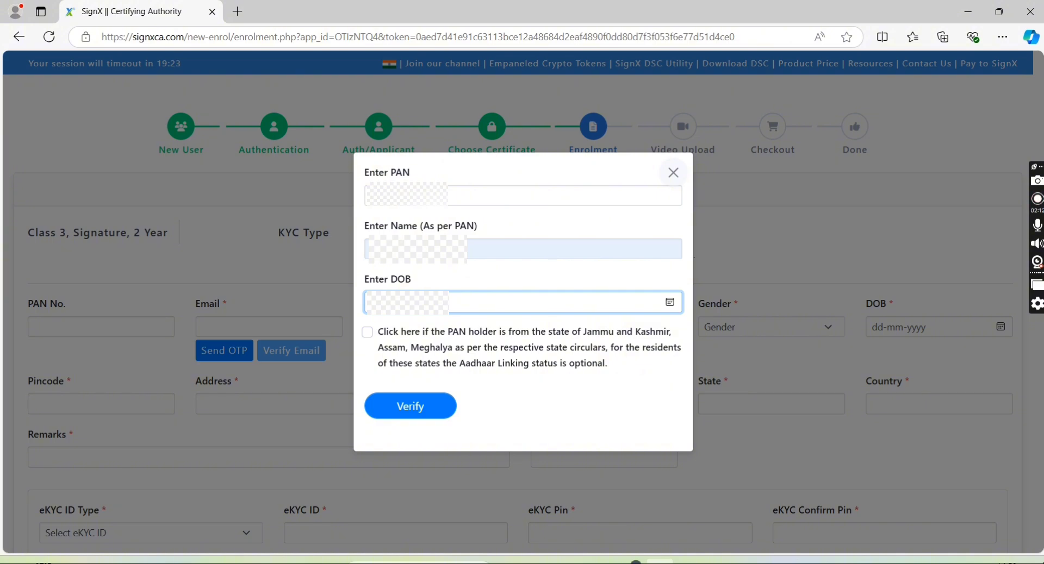
{"action": "left_click", "coordinate": [367, 333]}
{"action": "left_click", "coordinate": [391, 405]}
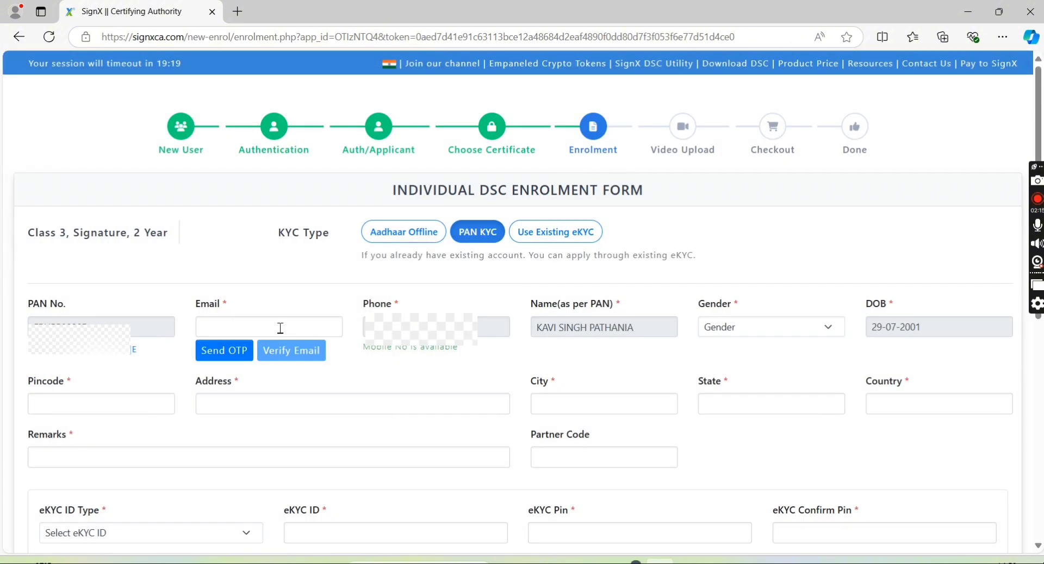
Fill in the applicant's email address from the saved suggestion and send an email OTP.
{"action": "left_click", "coordinate": [281, 328]}
{"action": "key", "text": "Down"}
{"action": "key", "text": "Return"}
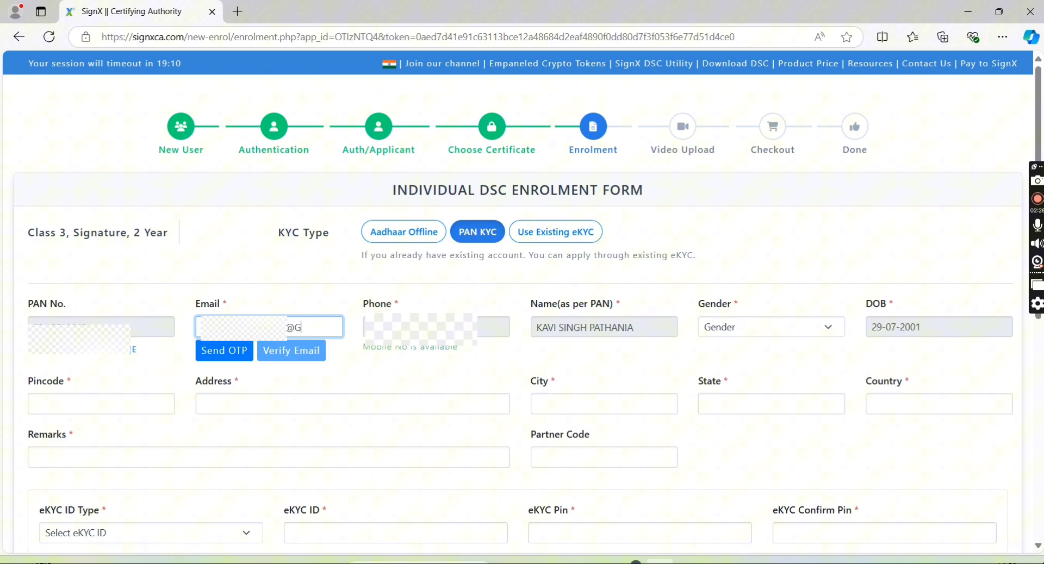
{"action": "type", "text": "MAIL.C"}
{"action": "type", "text": "OM"}
{"action": "left_click", "coordinate": [235, 351]}
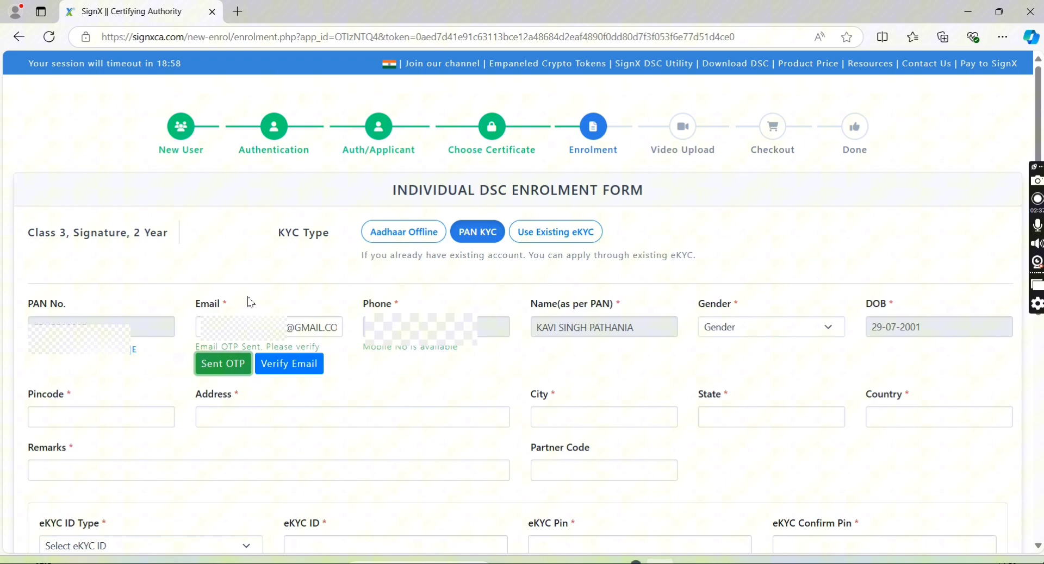
Enter the emailed verification code and confirm it.
{"action": "left_click", "coordinate": [273, 369]}
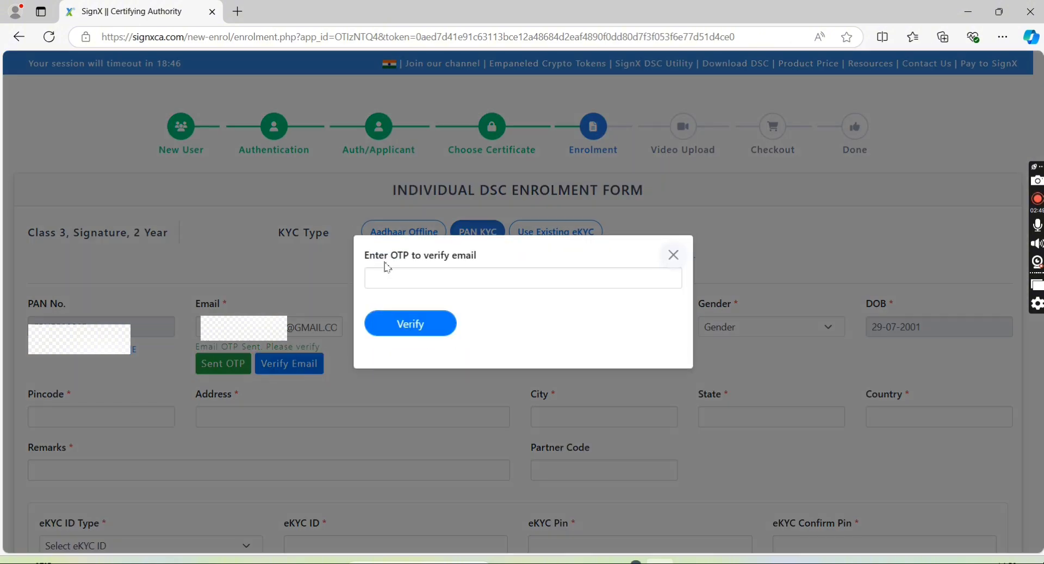
{"action": "left_click", "coordinate": [386, 285]}
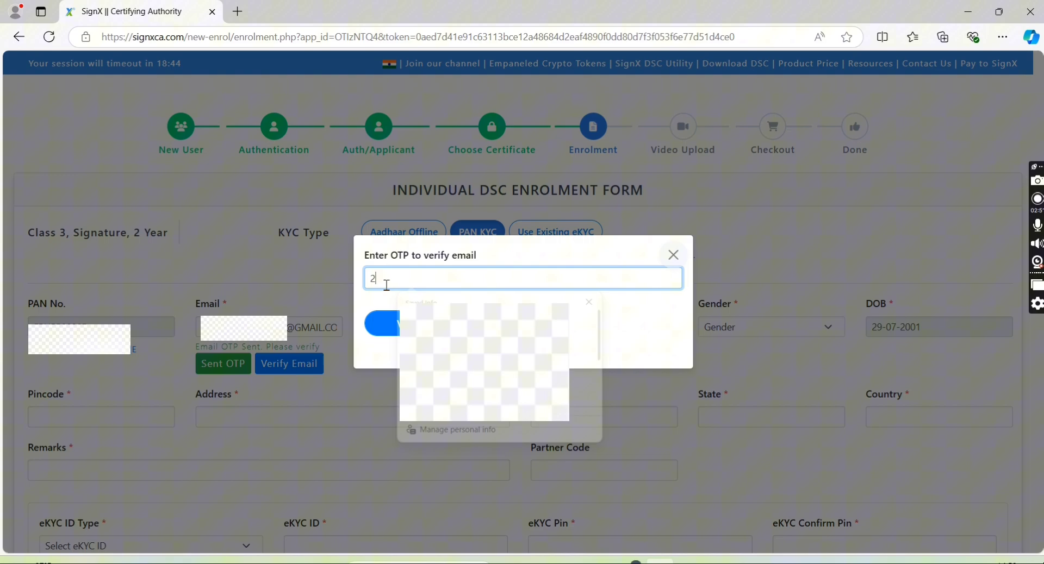
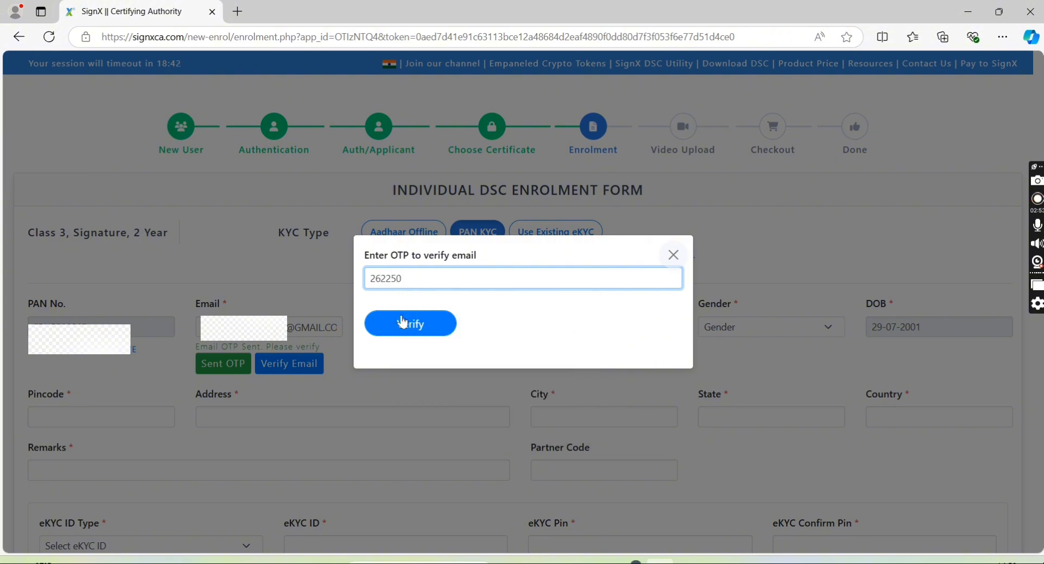
{"action": "left_click", "coordinate": [404, 329]}
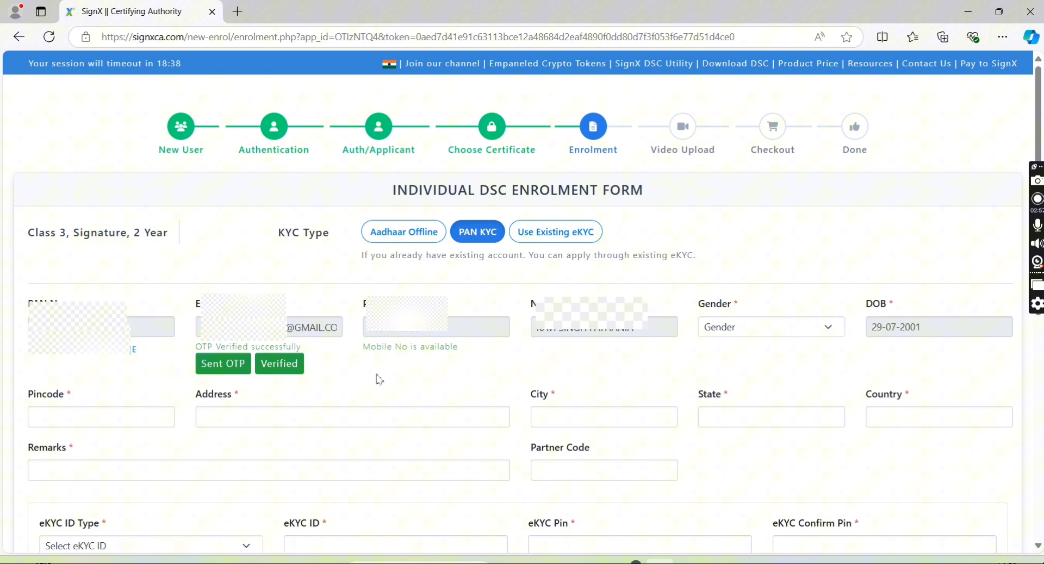
Set gender to Male and enter the pincode.
{"action": "left_click", "coordinate": [736, 314]}
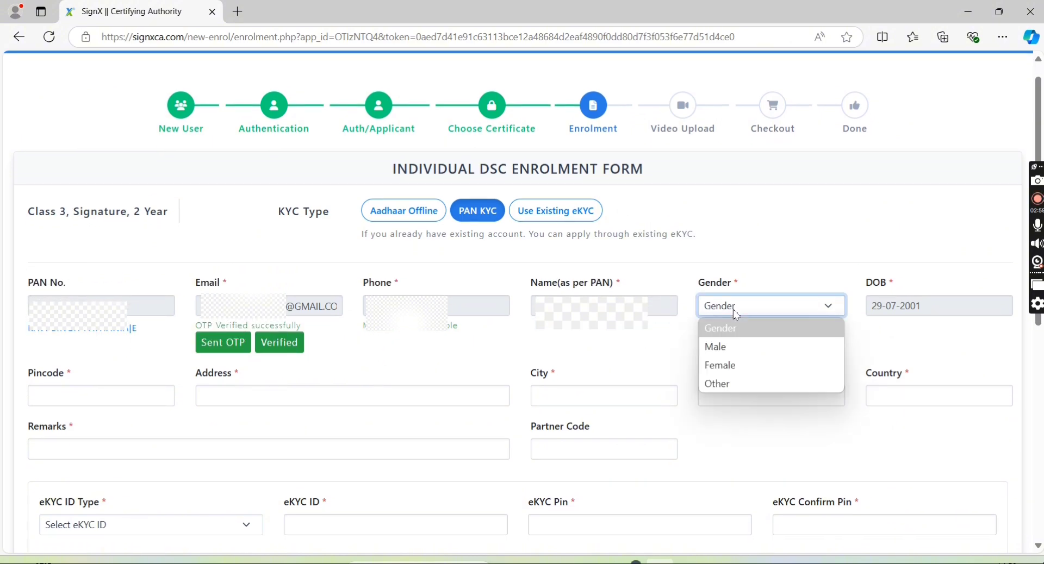
{"action": "left_click", "coordinate": [731, 346]}
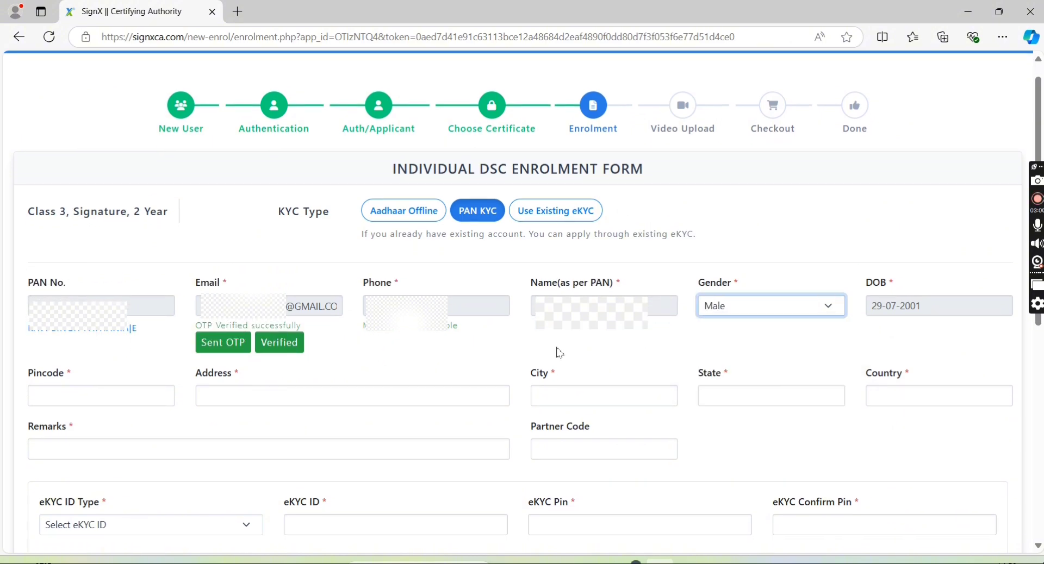
{"action": "left_click", "coordinate": [44, 399]}
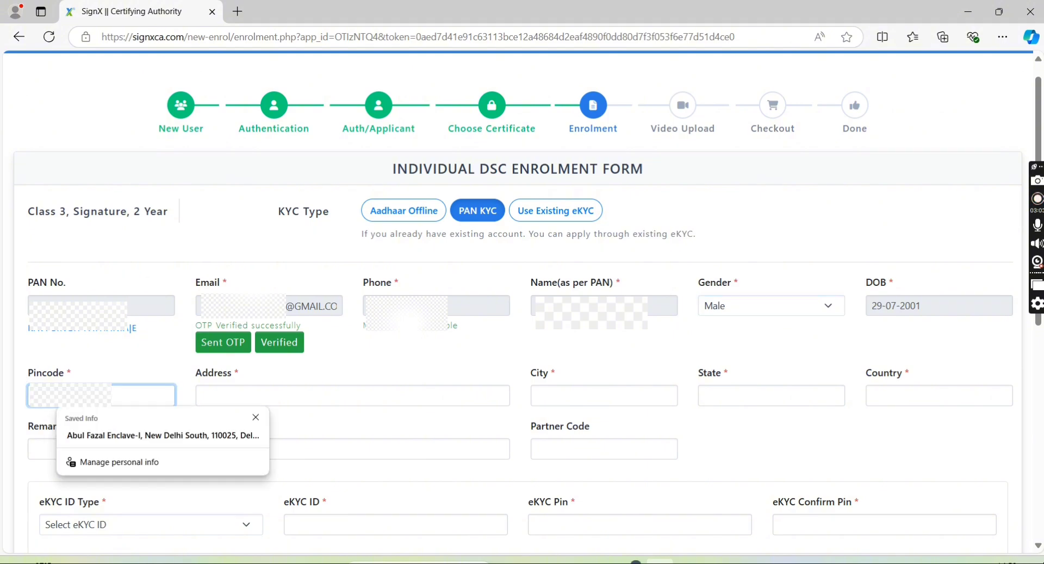
{"action": "key", "text": "Escape"}
{"action": "key", "text": "Return"}
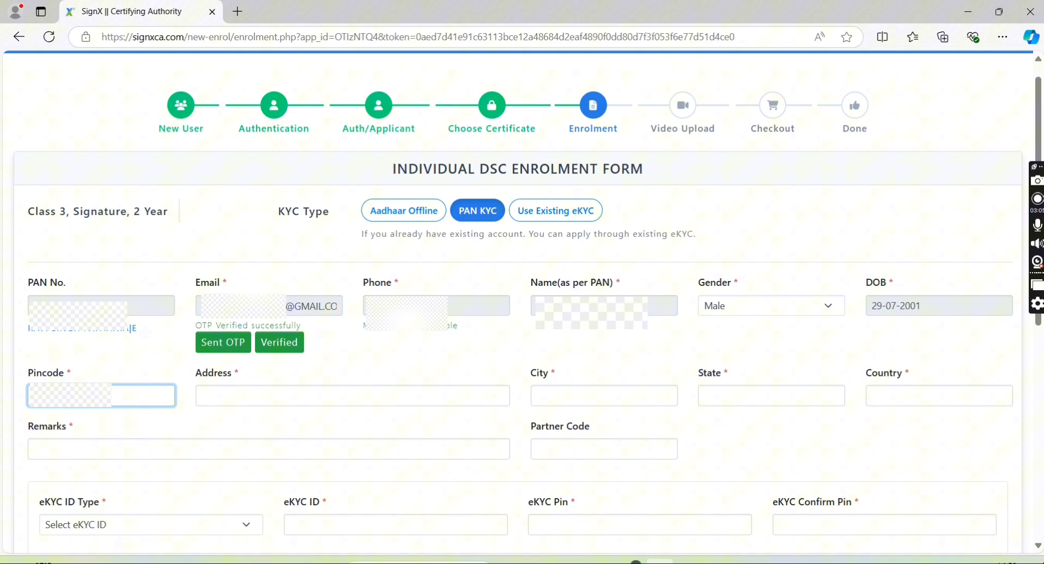
Enter the street address and the remark OK, then scroll to the eKYC ID options.
{"action": "left_click", "coordinate": [223, 401]}
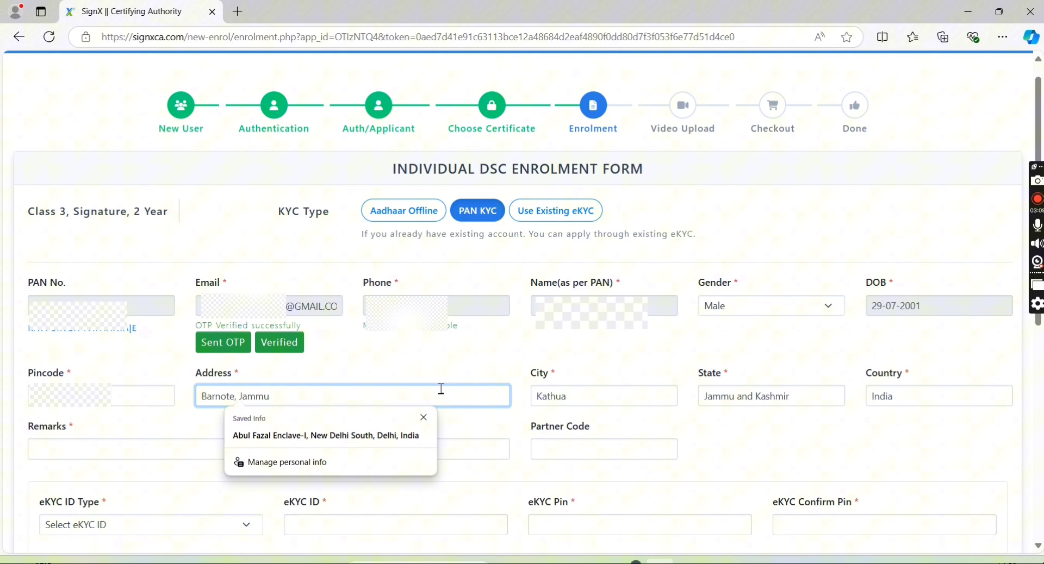
{"action": "left_click", "coordinate": [649, 424]}
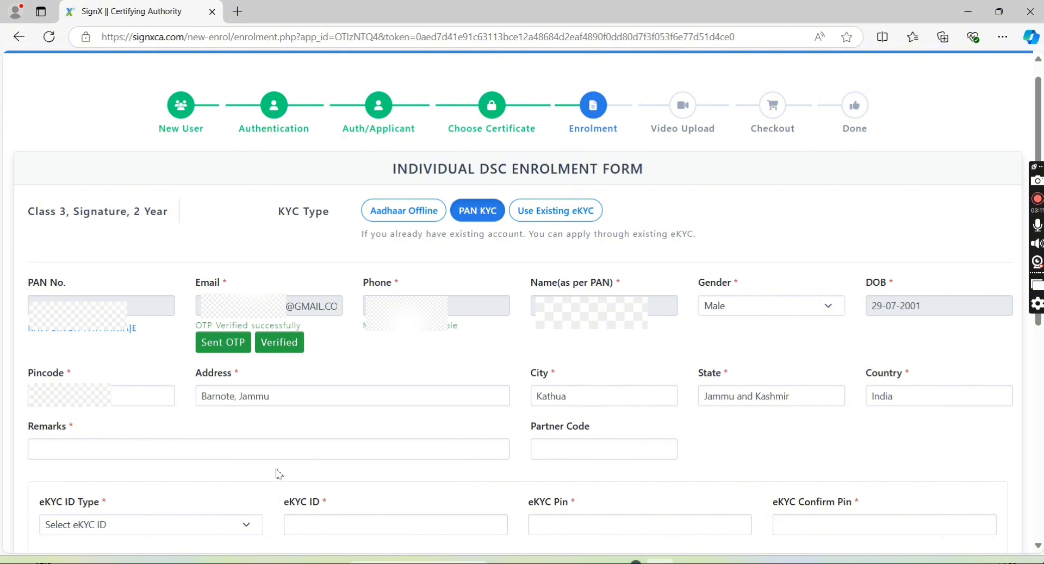
{"action": "left_click", "coordinate": [210, 448]}
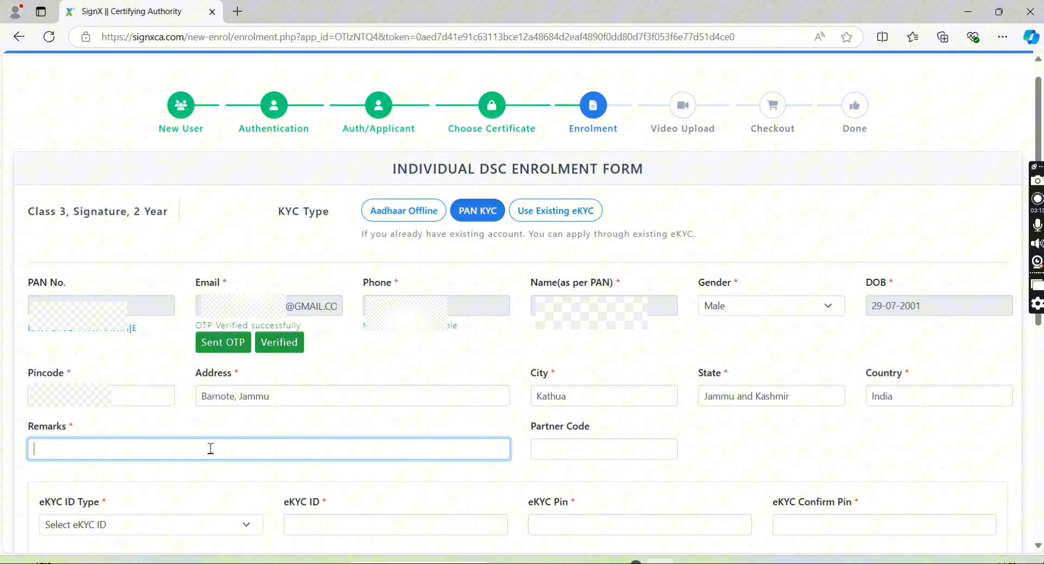
{"action": "type", "text": "OK"}
{"action": "scroll", "coordinate": [304, 443], "scroll_direction": "down", "scroll_amount": 1}
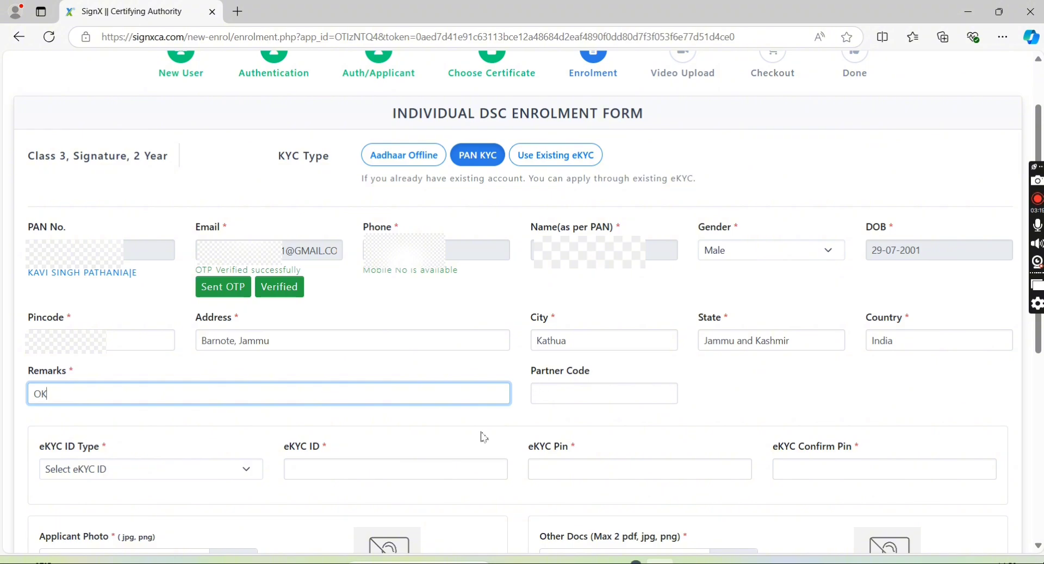
{"action": "scroll", "coordinate": [481, 434], "scroll_direction": "down", "scroll_amount": 2}
Set eKYC ID type to Custom Username 'SPP1', then enter and confirm the six-digit eKYC PIN.
{"action": "left_click", "coordinate": [208, 377]}
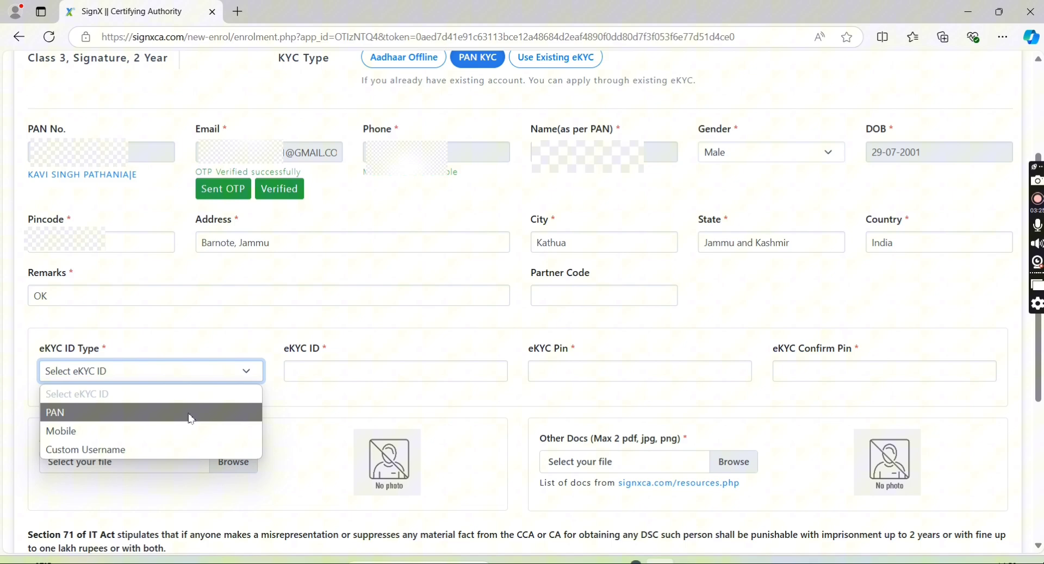
{"action": "left_click", "coordinate": [188, 445]}
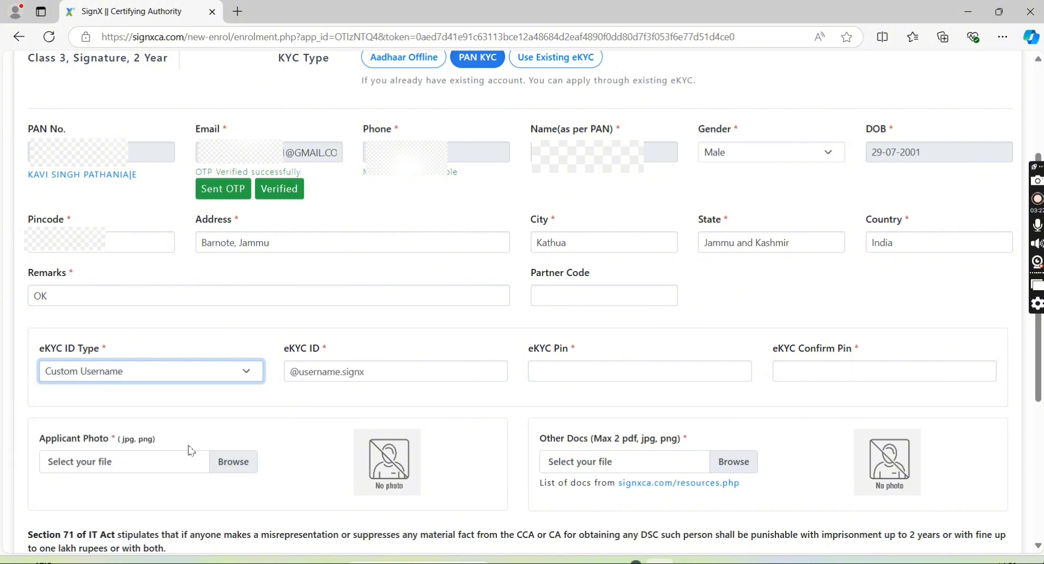
{"action": "left_click", "coordinate": [289, 374]}
{"action": "type", "text": "SP"}
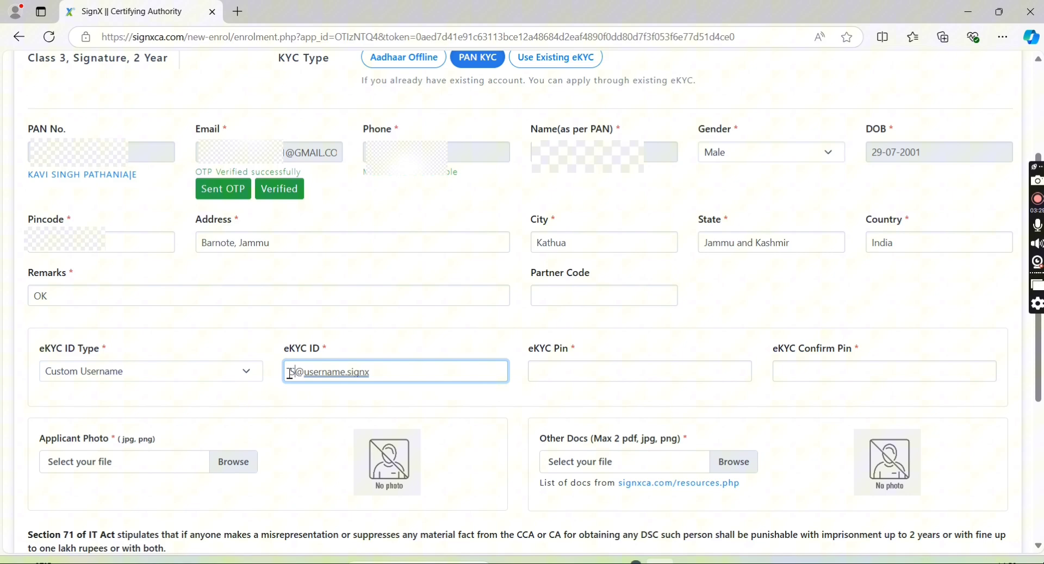
{"action": "type", "text": "P"}
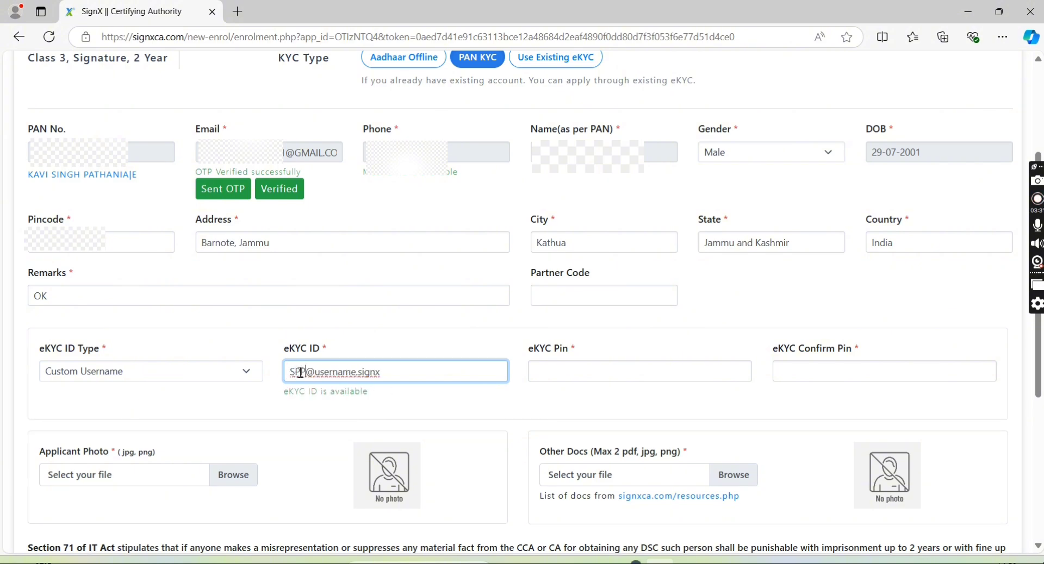
{"action": "type", "text": "1"}
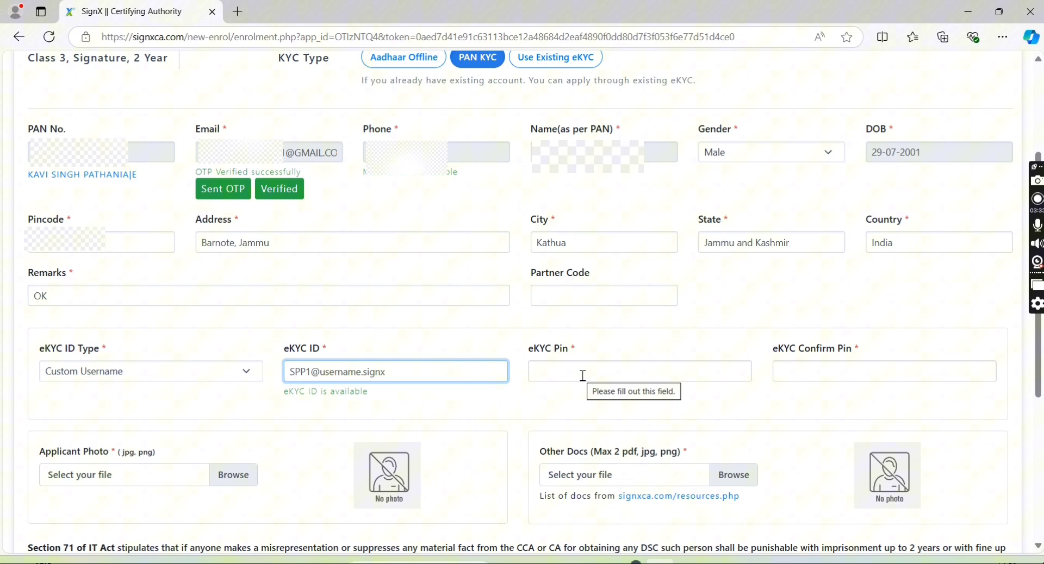
{"action": "left_click", "coordinate": [583, 375]}
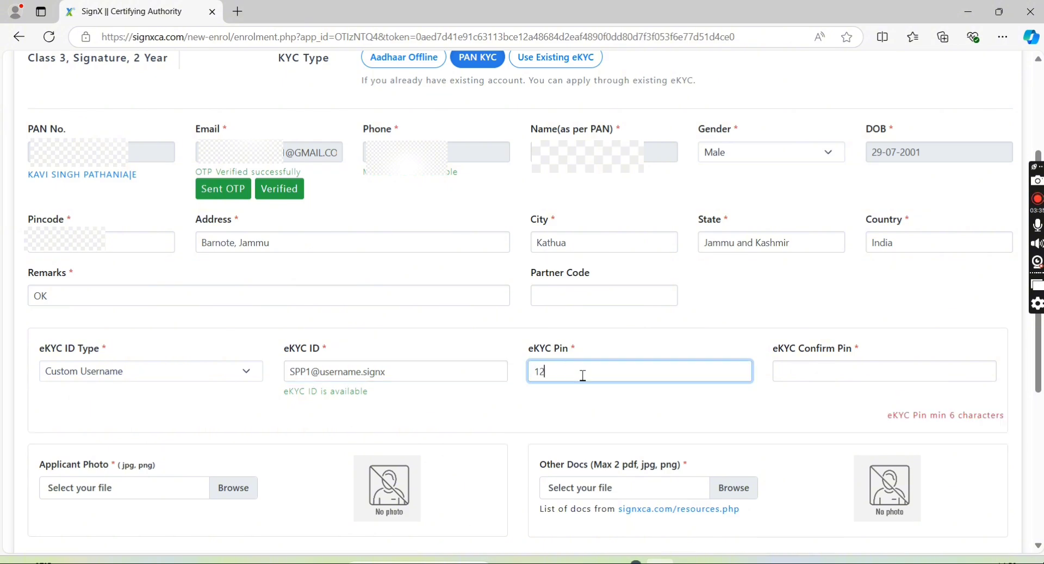
{"action": "left_click", "coordinate": [791, 371]}
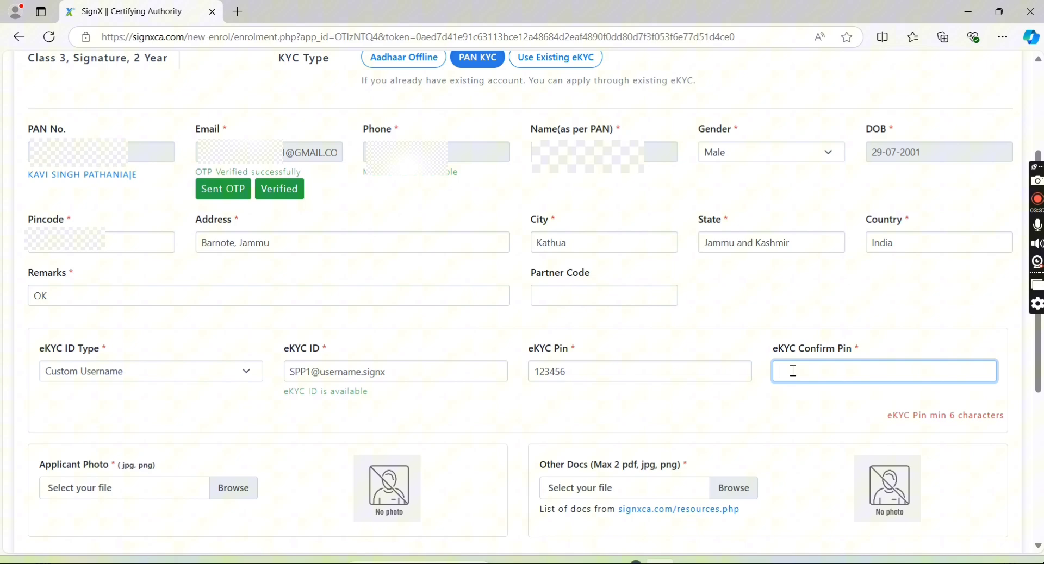
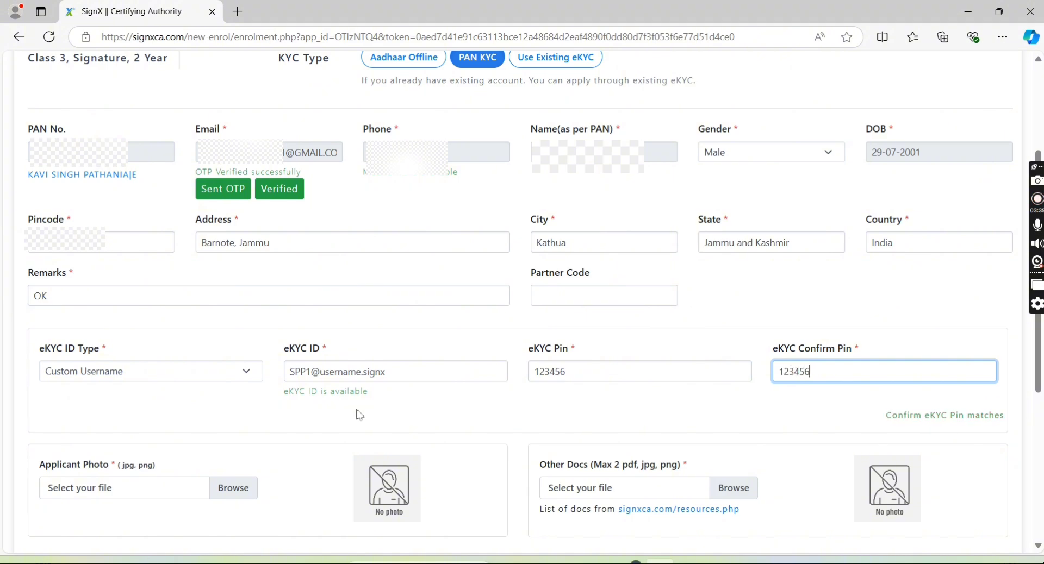
{"action": "scroll", "coordinate": [270, 443], "scroll_direction": "down", "scroll_amount": 1}
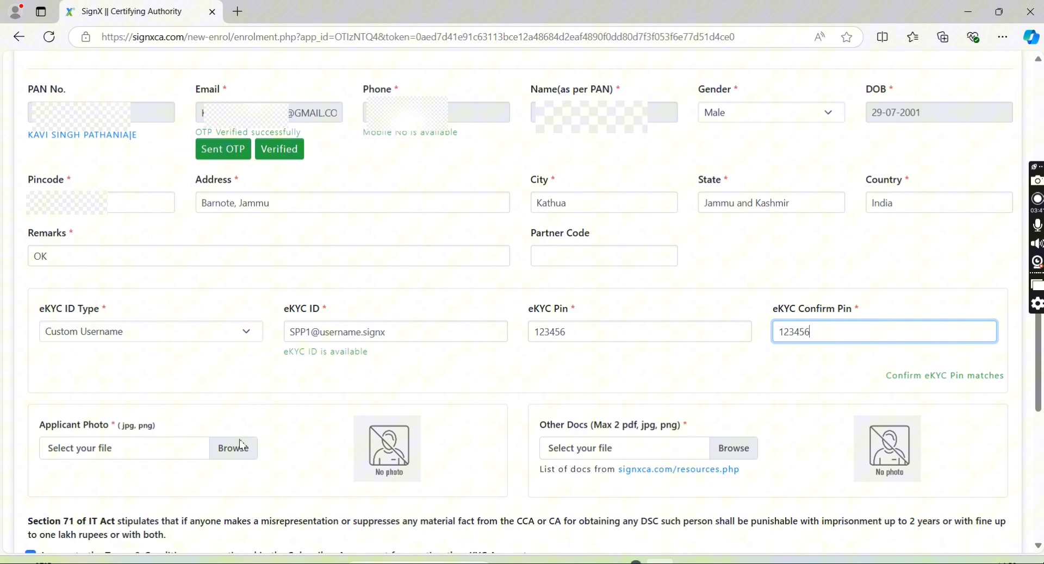
Start an Other Docs upload and browse the Pictures Camera Roll folder for a file.
{"action": "left_click", "coordinate": [228, 455]}
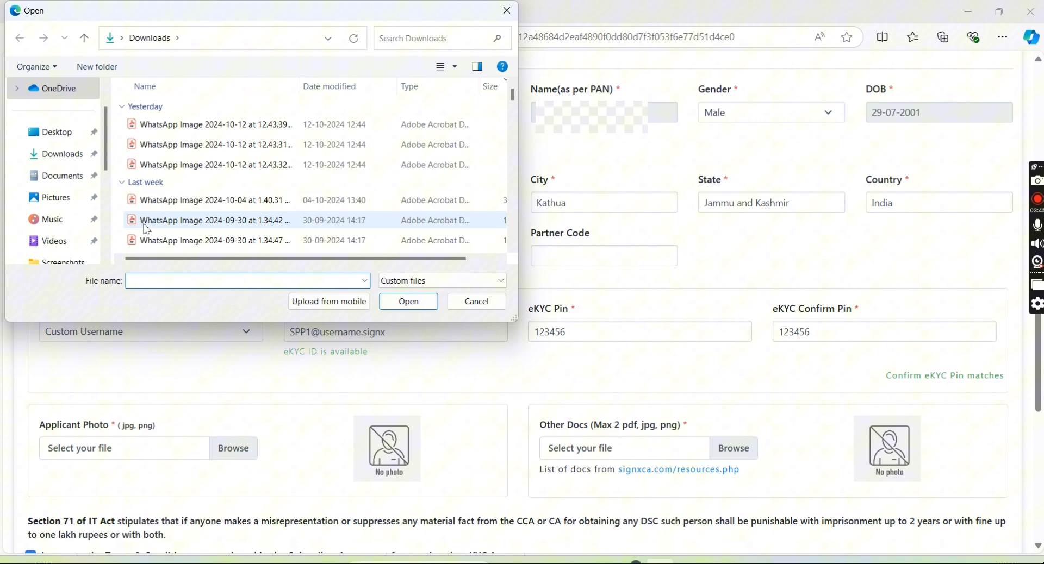
{"action": "left_click", "coordinate": [54, 197]}
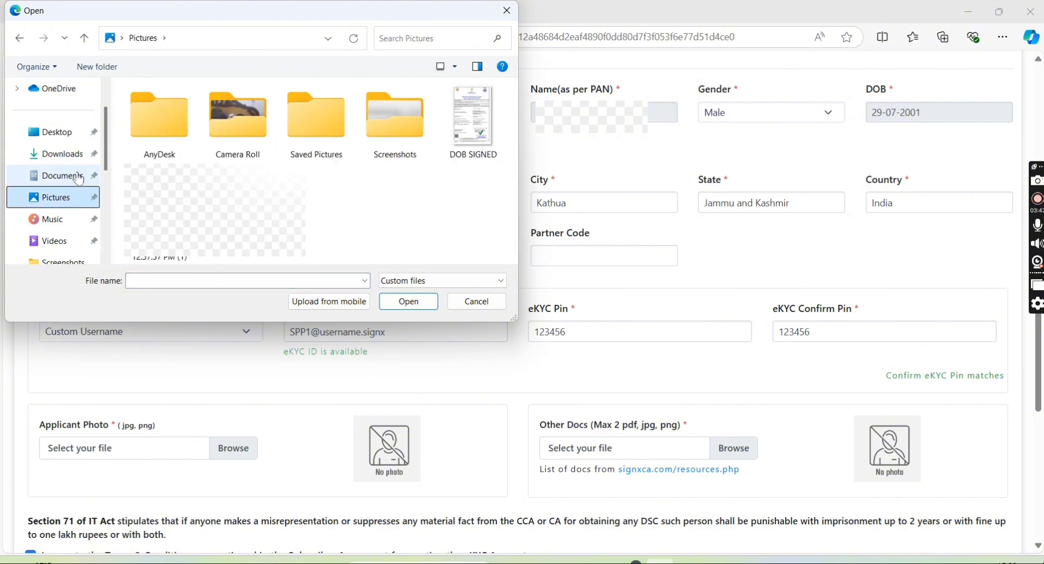
{"action": "left_click", "coordinate": [236, 121]}
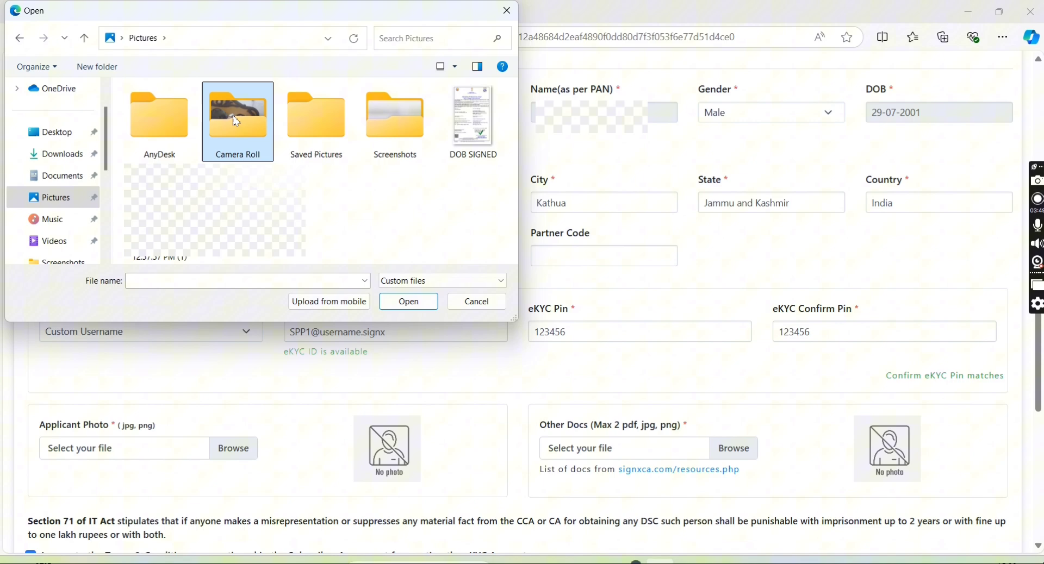
{"action": "double_click", "coordinate": [227, 123]}
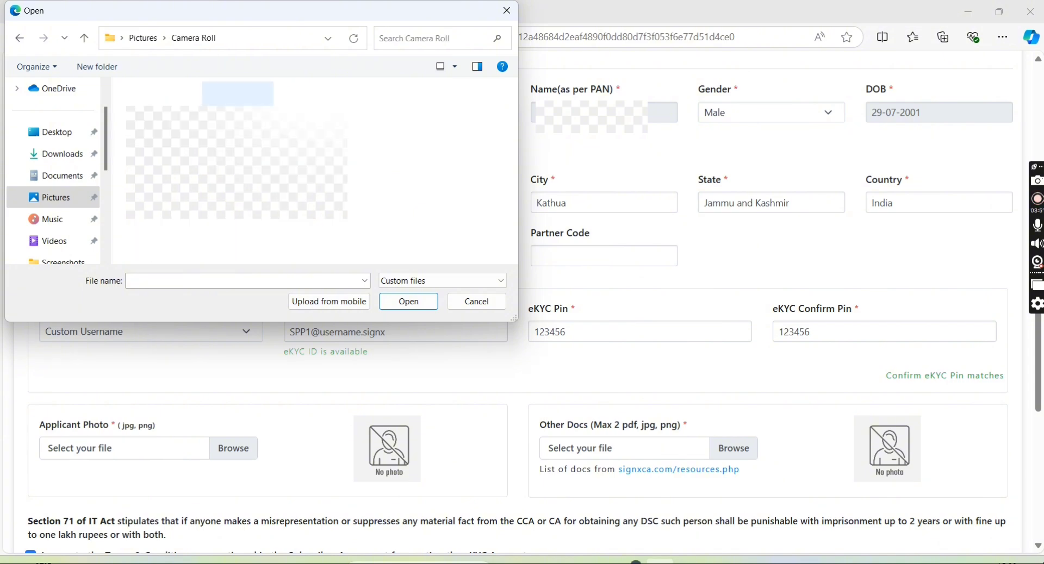
{"action": "left_click", "coordinate": [160, 131]}
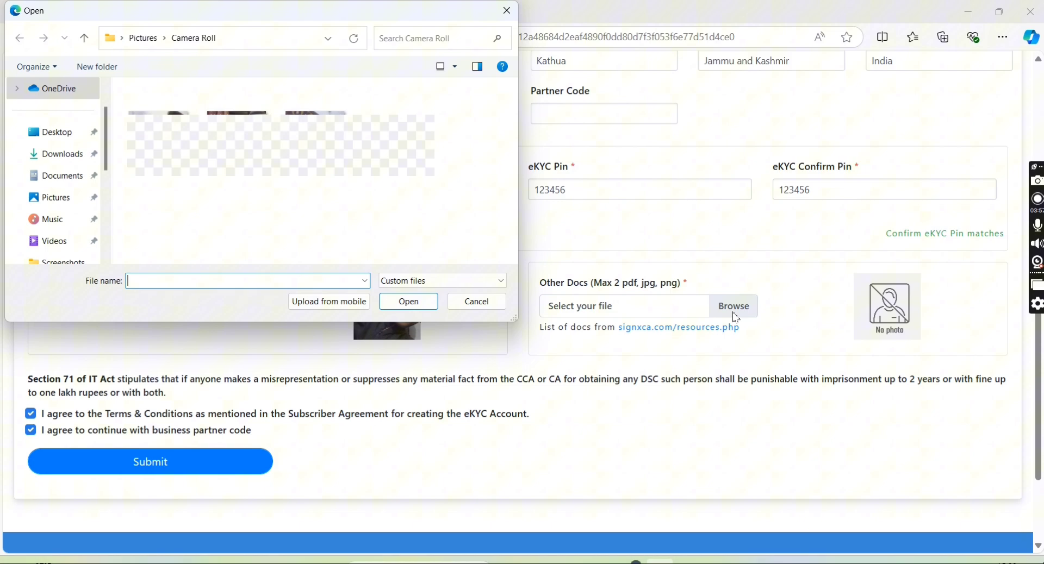
Attach 'WhatsApp Image 2024-09-27 at 4.17.44 PM' from Downloads as the other document.
{"action": "left_click", "coordinate": [49, 157]}
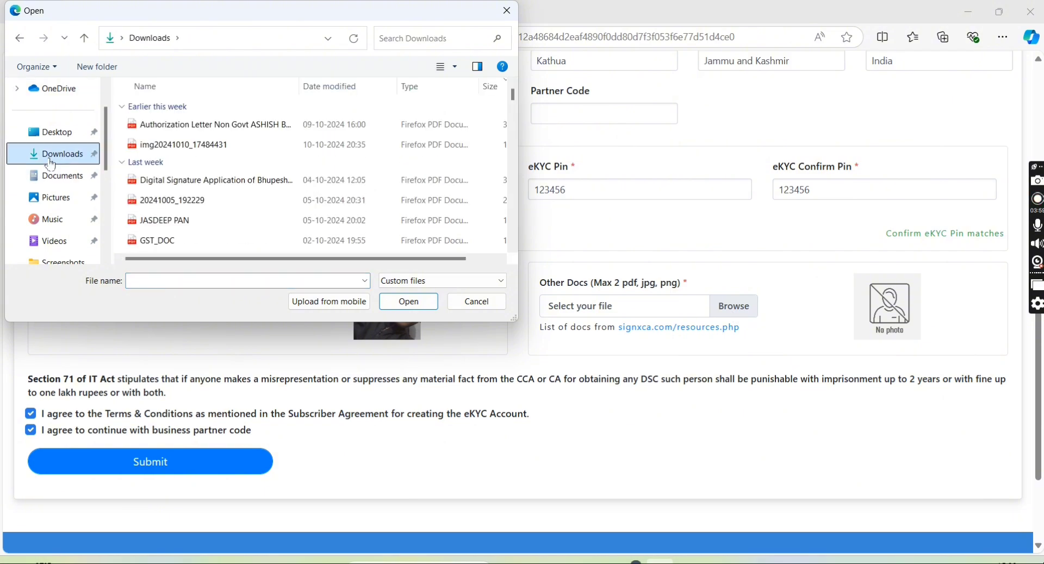
{"action": "scroll", "coordinate": [151, 208], "scroll_direction": "down", "scroll_amount": 2}
{"action": "scroll", "coordinate": [152, 209], "scroll_direction": "down", "scroll_amount": 2}
{"action": "scroll", "coordinate": [151, 208], "scroll_direction": "down", "scroll_amount": 1}
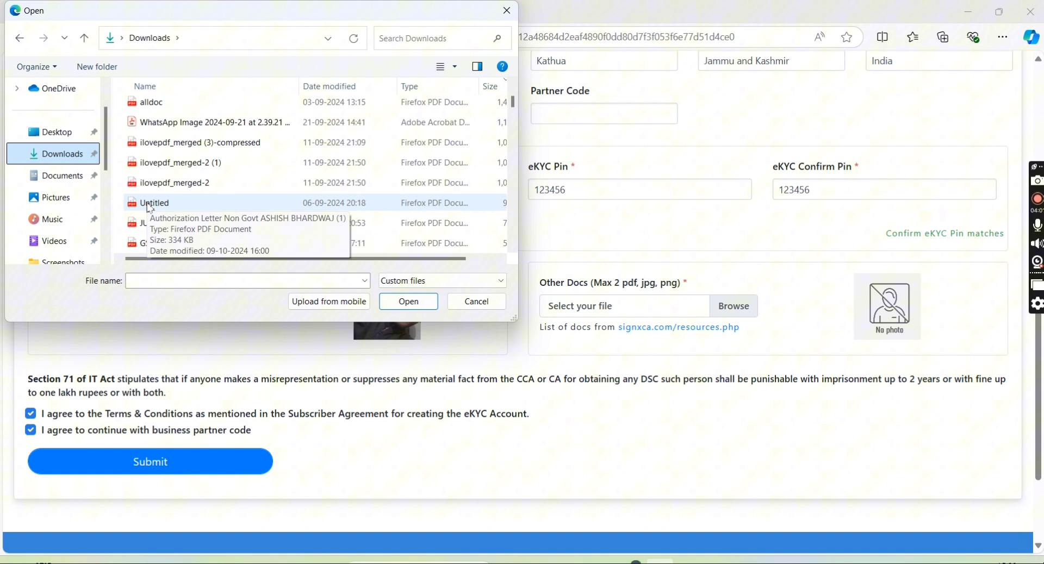
{"action": "scroll", "coordinate": [152, 209], "scroll_direction": "down", "scroll_amount": 2}
{"action": "scroll", "coordinate": [150, 213], "scroll_direction": "down", "scroll_amount": 2}
{"action": "scroll", "coordinate": [149, 218], "scroll_direction": "down", "scroll_amount": 1}
{"action": "scroll", "coordinate": [146, 224], "scroll_direction": "down", "scroll_amount": 1}
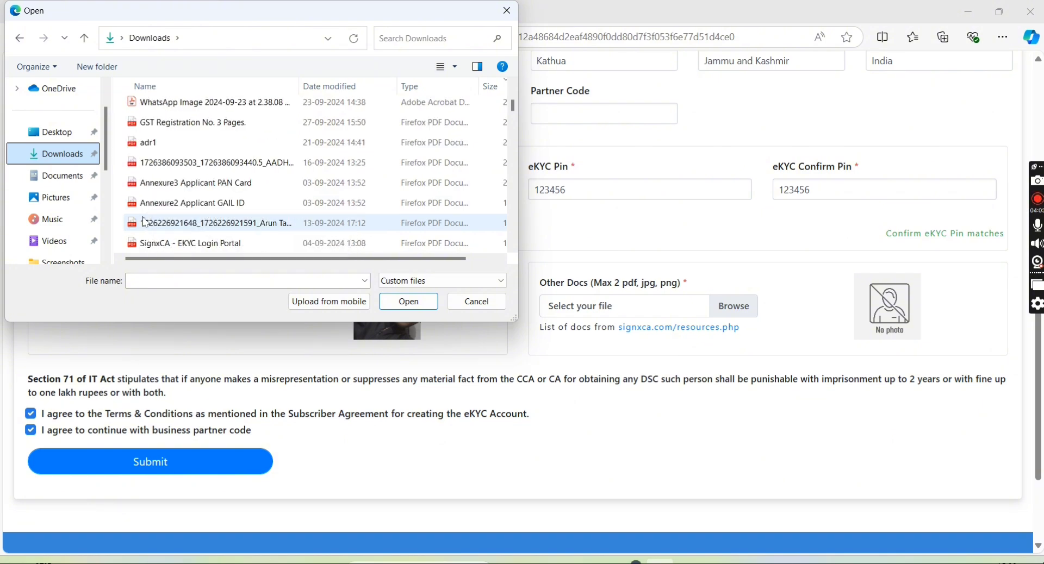
{"action": "scroll", "coordinate": [146, 224], "scroll_direction": "down", "scroll_amount": 2}
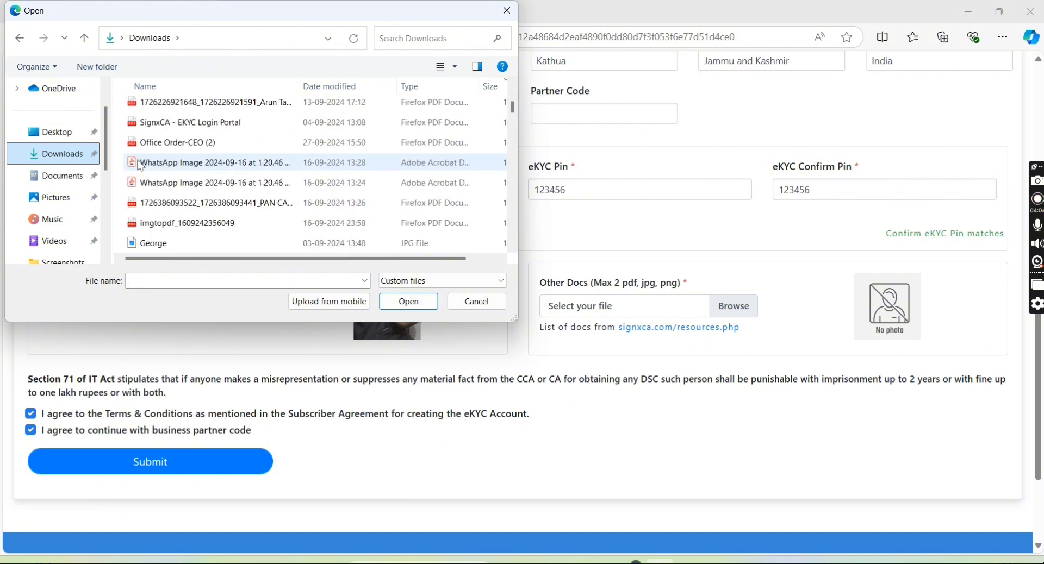
{"action": "scroll", "coordinate": [146, 228], "scroll_direction": "down", "scroll_amount": 2}
{"action": "scroll", "coordinate": [146, 227], "scroll_direction": "down", "scroll_amount": 1}
{"action": "left_click", "coordinate": [154, 228]}
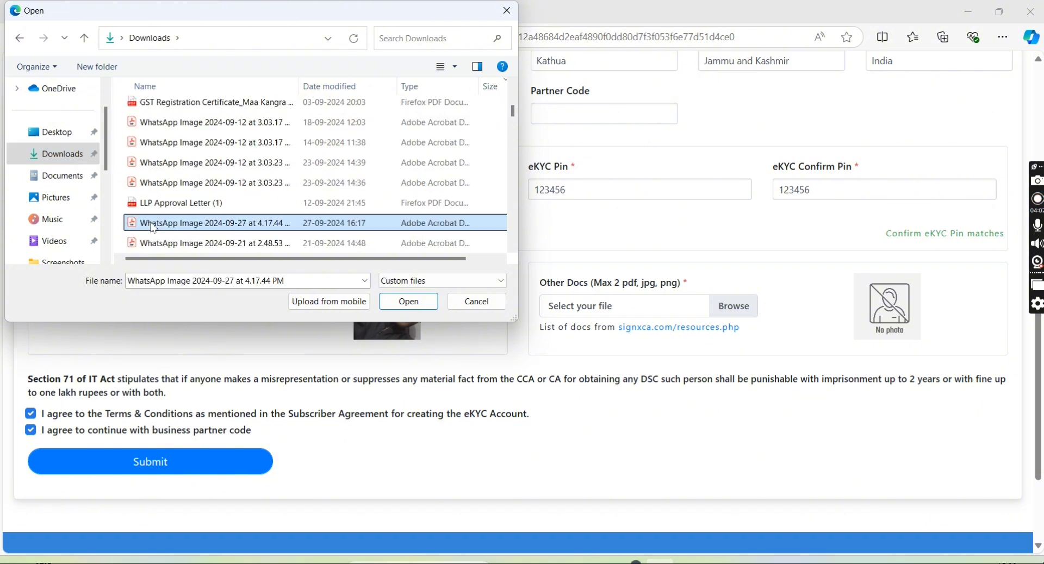
{"action": "left_click", "coordinate": [407, 302]}
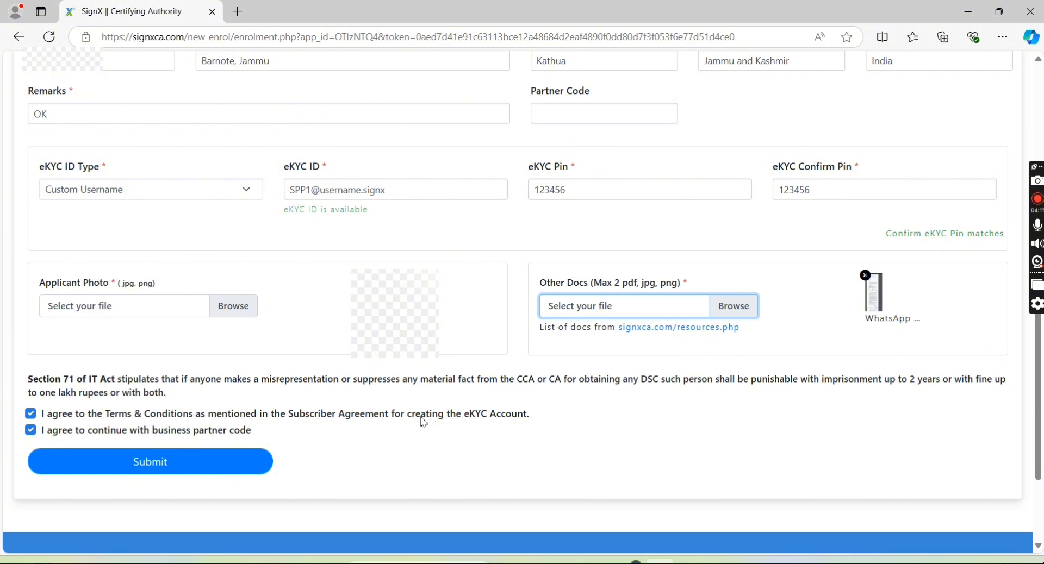
{"action": "scroll", "coordinate": [506, 458], "scroll_direction": "down", "scroll_amount": 1}
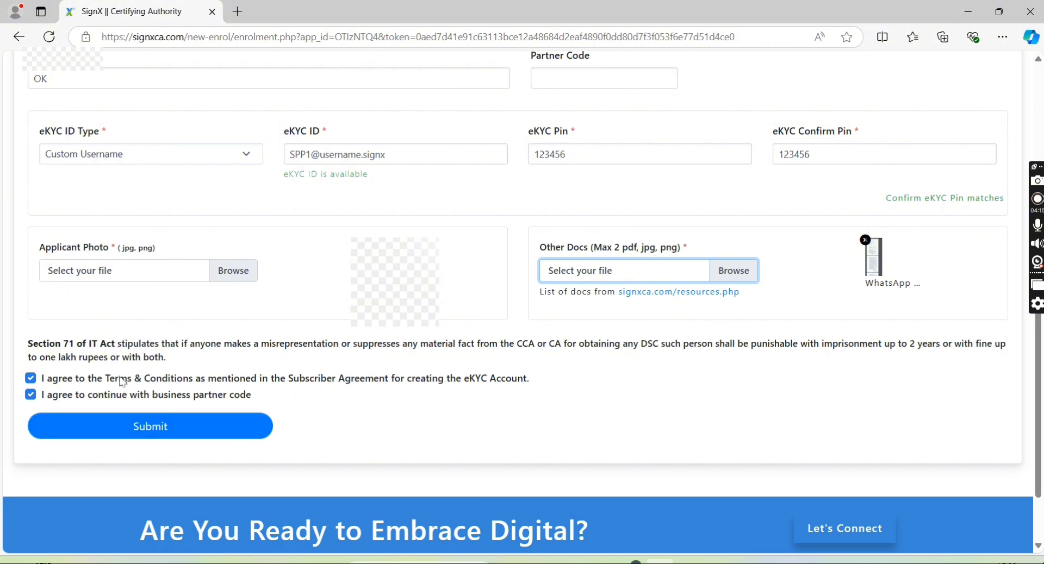
{"action": "left_click", "coordinate": [33, 396]}
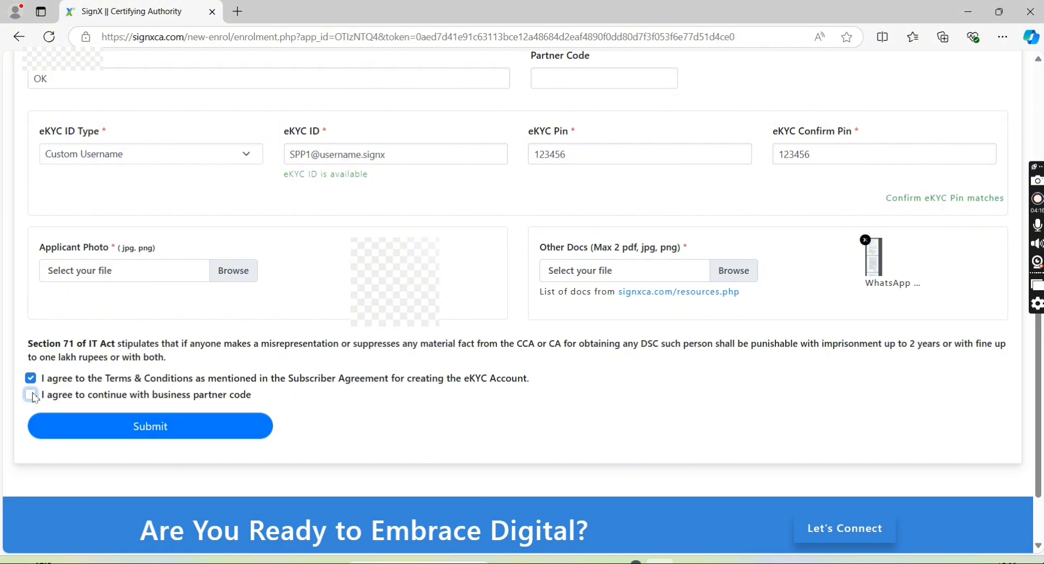
{"action": "left_click", "coordinate": [123, 425]}
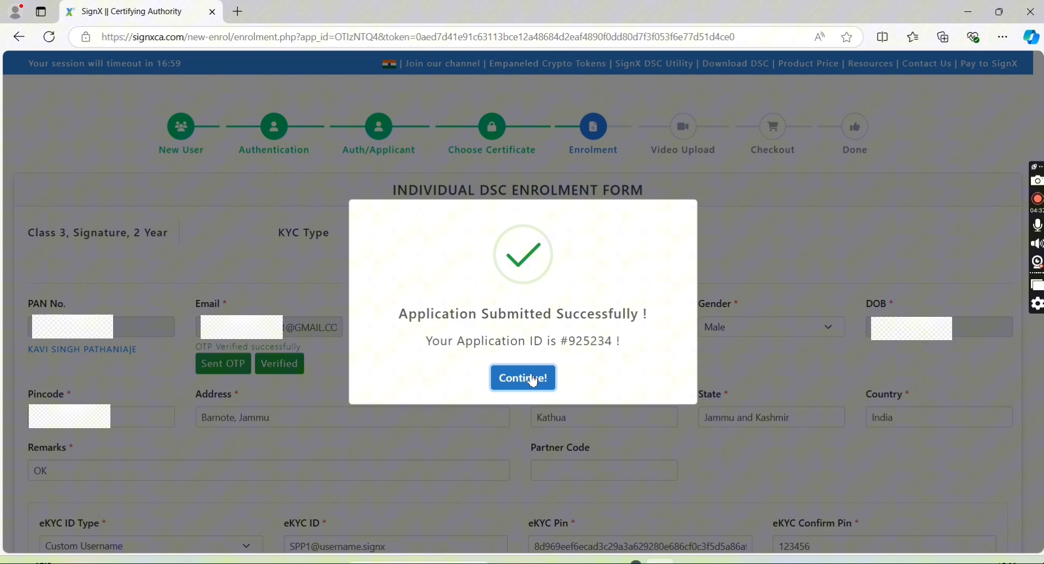
Continue past the submission popup to the Video Upload page and review its recording script.
{"action": "left_click", "coordinate": [513, 384]}
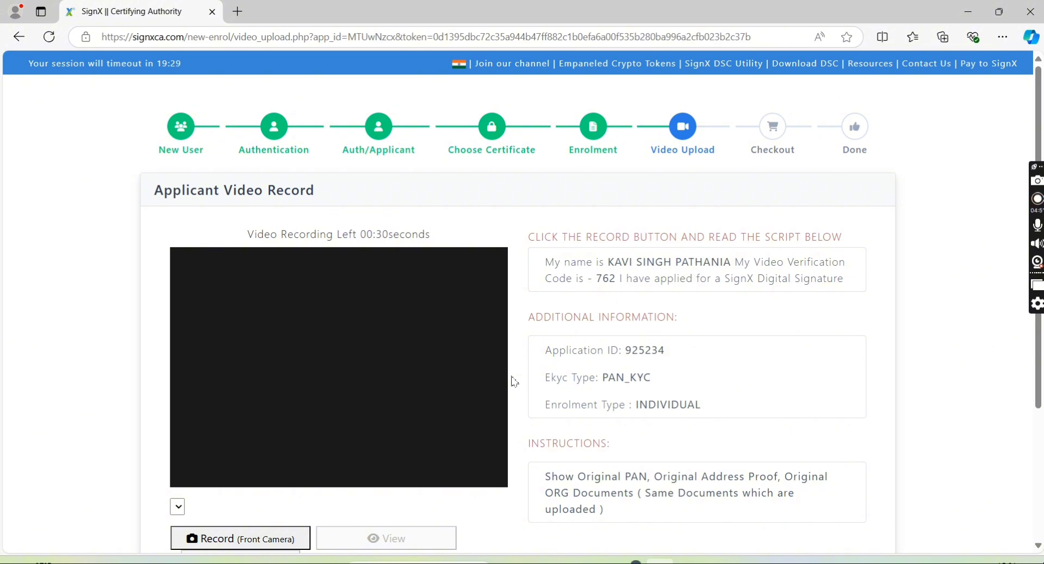
{"action": "scroll", "coordinate": [514, 382], "scroll_direction": "down", "scroll_amount": 1}
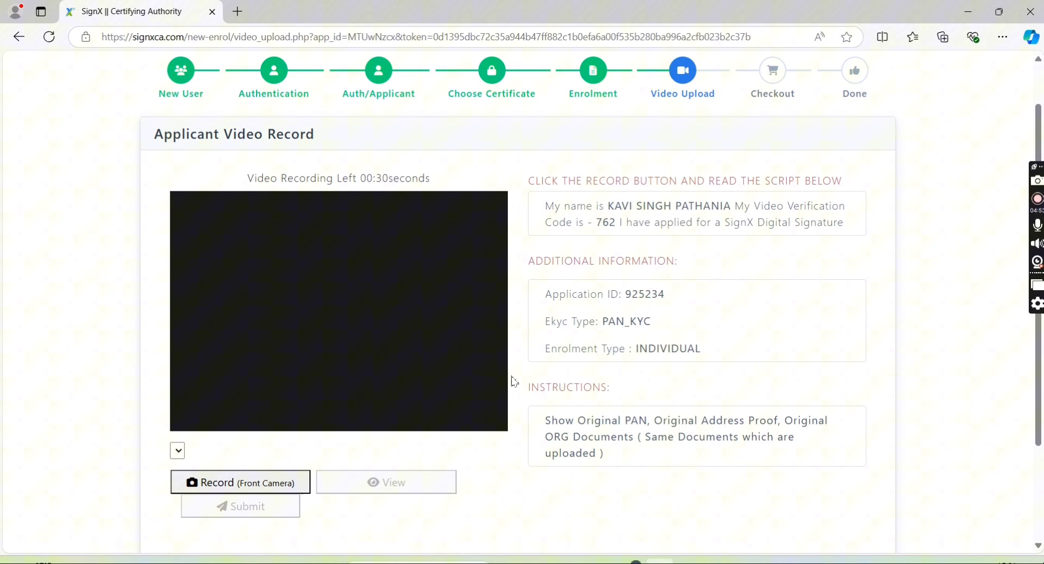
{"action": "scroll", "coordinate": [514, 383], "scroll_direction": "down", "scroll_amount": 1}
{"action": "scroll", "coordinate": [513, 382], "scroll_direction": "up", "scroll_amount": 1}
Record the 30-second applicant video with the front camera, allowing camera and microphone access.
{"action": "left_click_drag", "start_coordinate": [545, 206], "coordinate": [797, 222]}
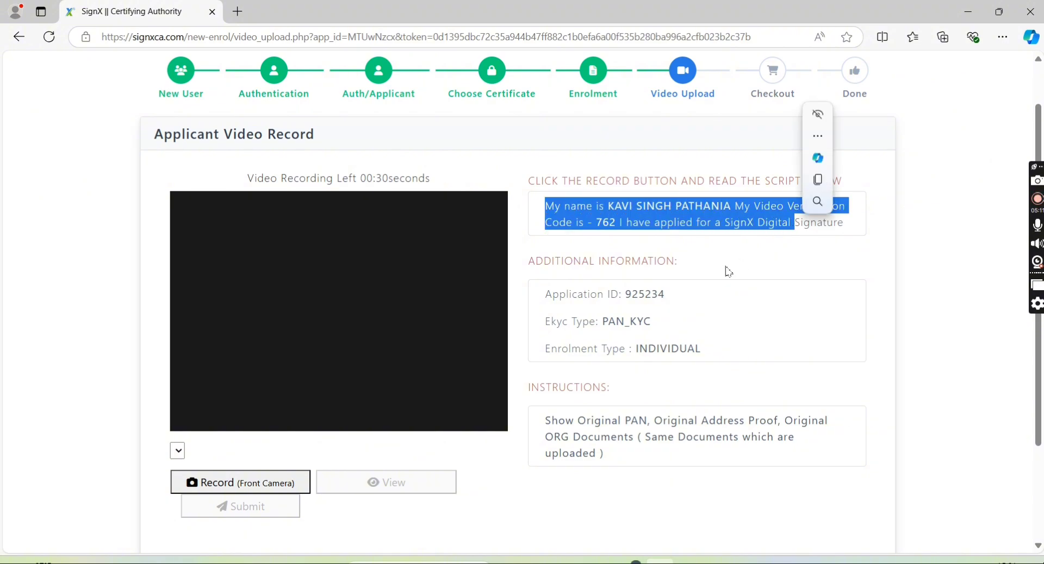
{"action": "left_click", "coordinate": [727, 272]}
{"action": "scroll", "coordinate": [568, 351], "scroll_direction": "down", "scroll_amount": 2}
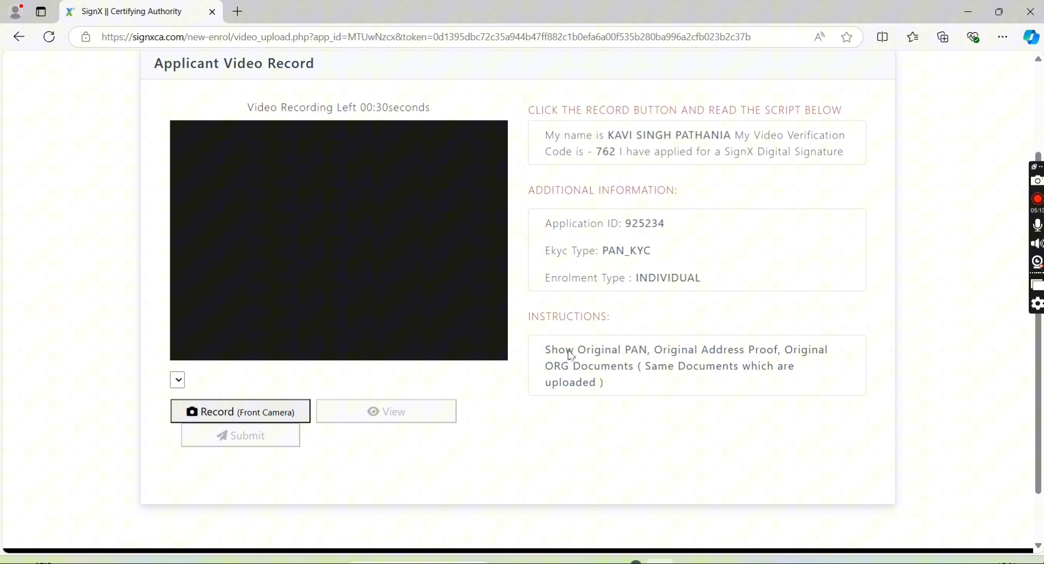
{"action": "left_click", "coordinate": [244, 419]}
{"action": "left_click", "coordinate": [120, 132]}
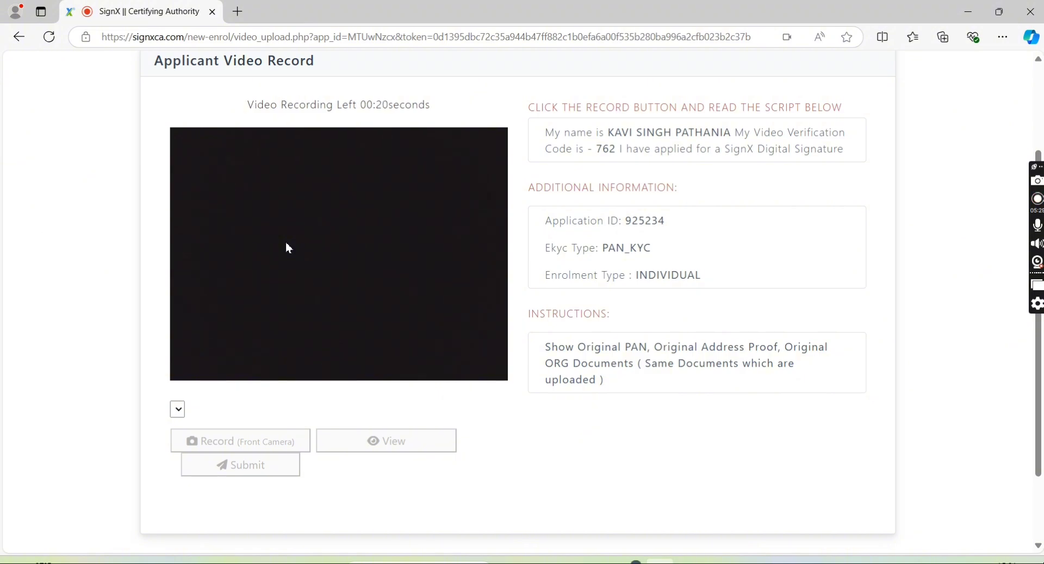
{"action": "scroll", "coordinate": [288, 248], "scroll_direction": "up", "scroll_amount": 2}
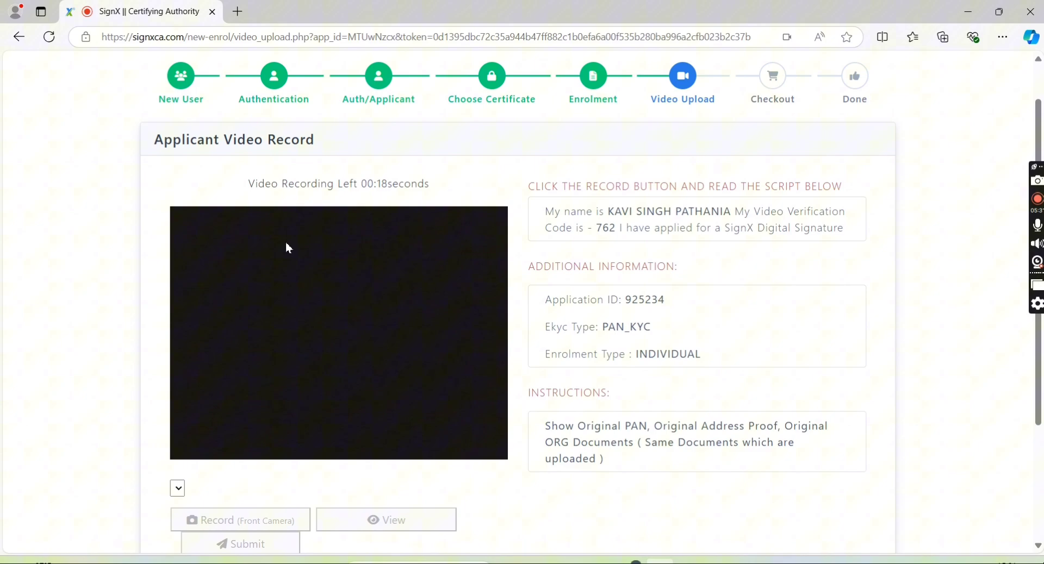
{"action": "scroll", "coordinate": [288, 248], "scroll_direction": "down", "scroll_amount": 1}
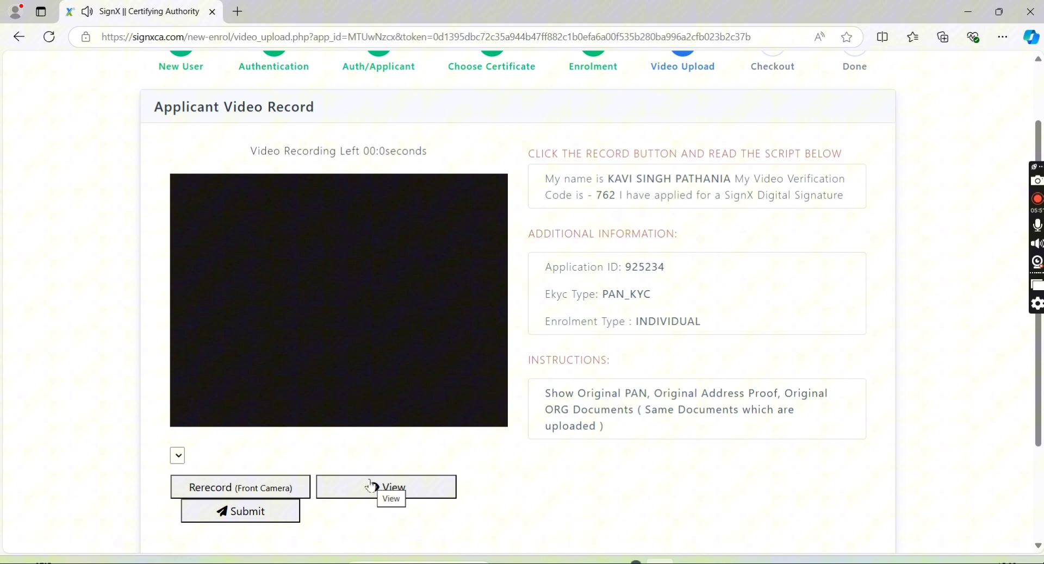
{"action": "left_click", "coordinate": [250, 517]}
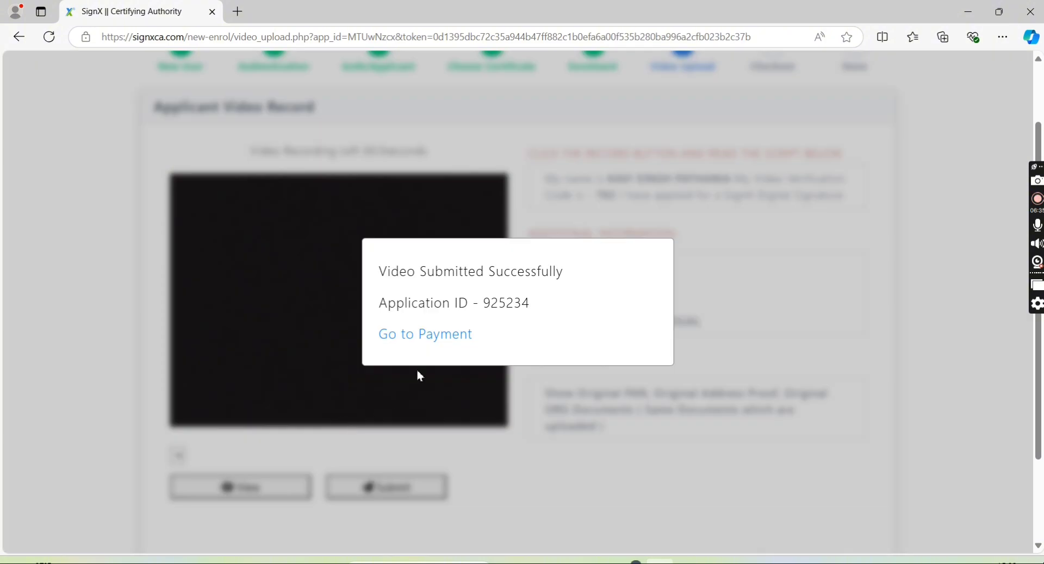
{"action": "left_click", "coordinate": [415, 335]}
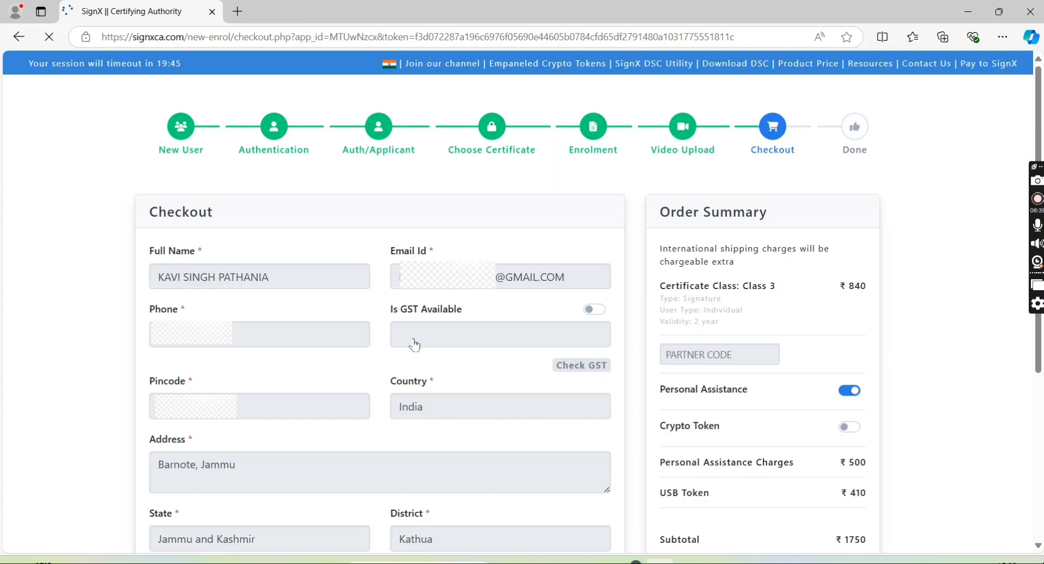
Pay the ₹2065 checkout total through CCAvenue.
{"action": "scroll", "coordinate": [353, 343], "scroll_direction": "down", "scroll_amount": 5}
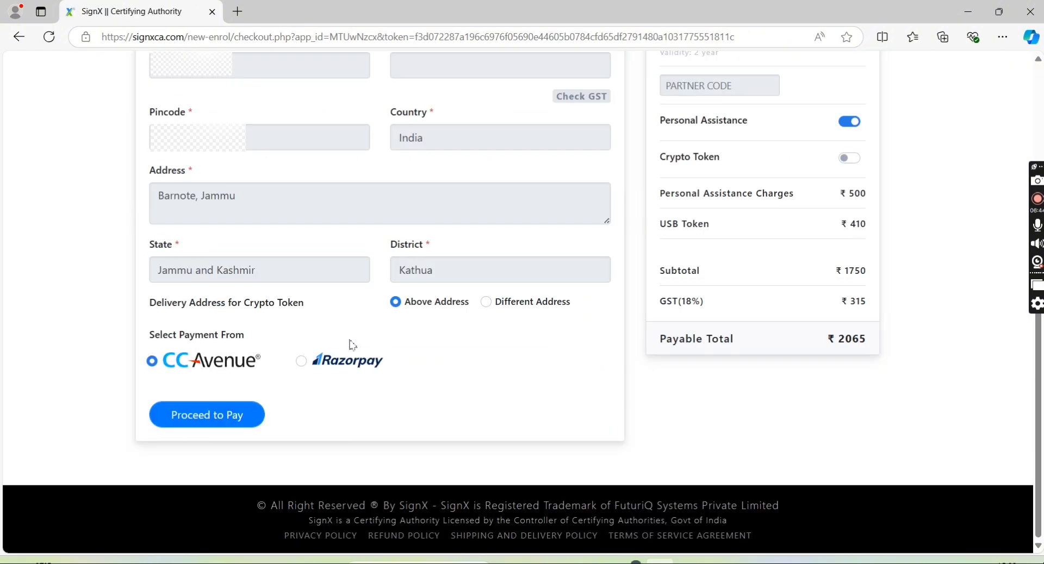
{"action": "left_click", "coordinate": [200, 427]}
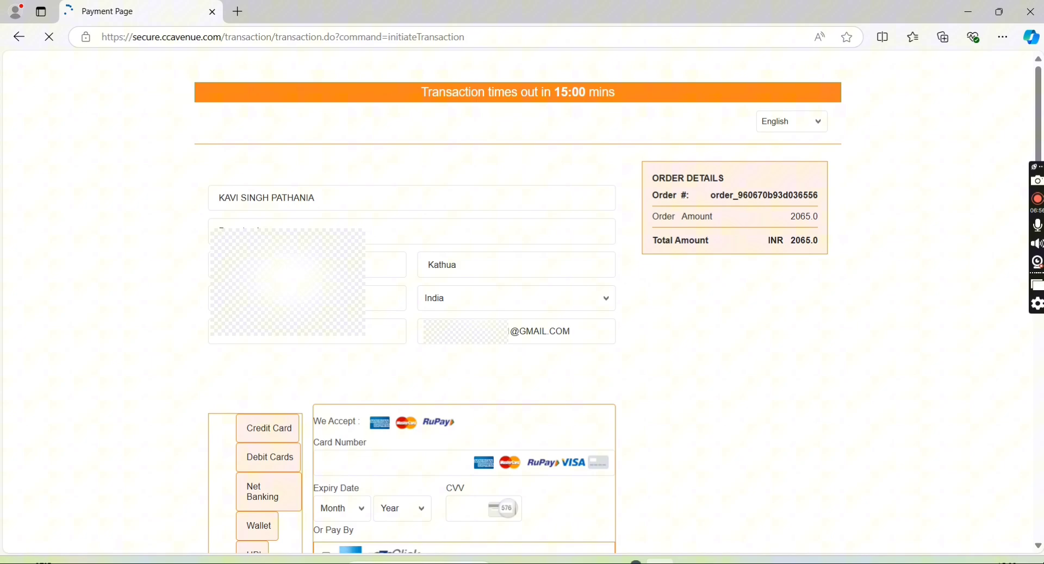
Generate a UPI payment QR code for INR 2065.00, then open a new browser tab.
{"action": "scroll", "coordinate": [297, 283], "scroll_direction": "down", "scroll_amount": 3}
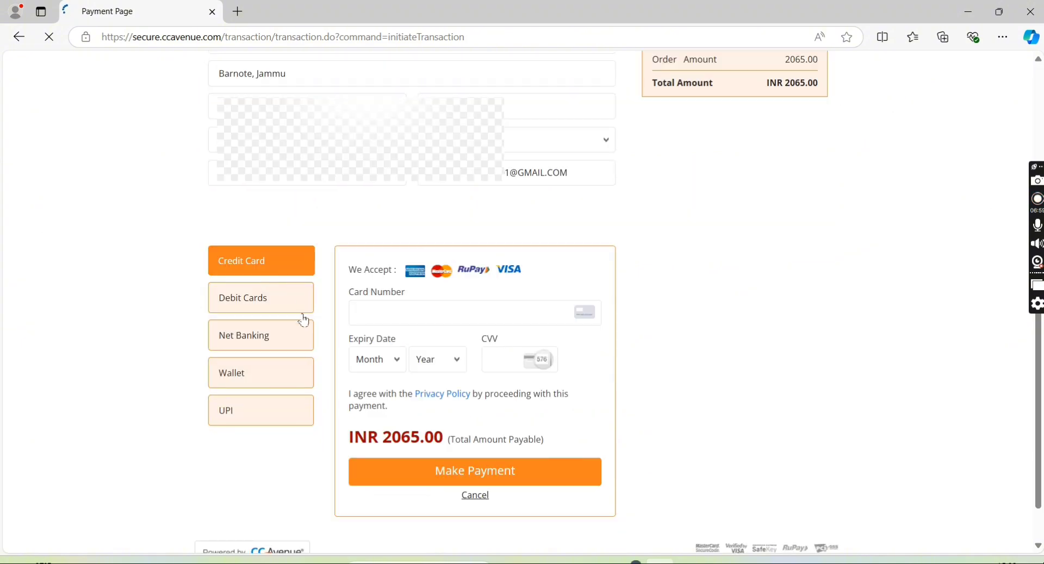
{"action": "left_click", "coordinate": [303, 409]}
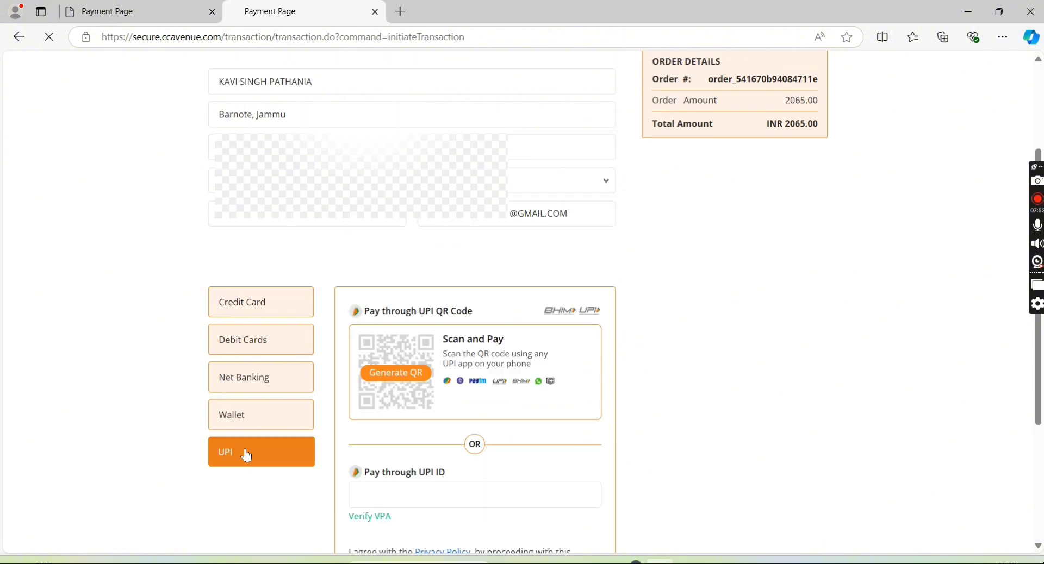
{"action": "left_click", "coordinate": [387, 380]}
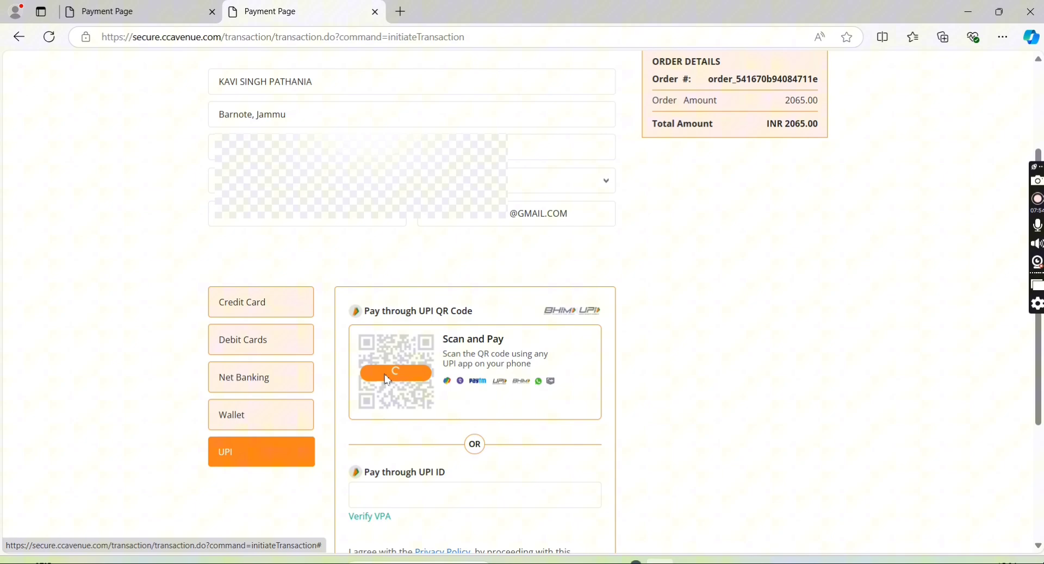
{"action": "scroll", "coordinate": [620, 350], "scroll_direction": "down", "scroll_amount": 4}
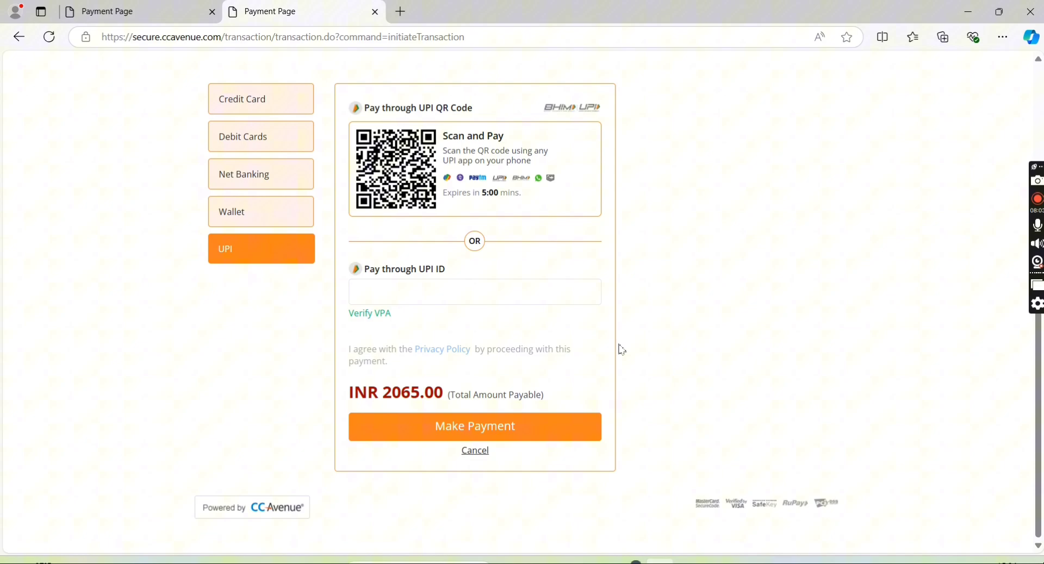
{"action": "left_click", "coordinate": [401, 12]}
Load the SignX eKYC Login Portal at EKYC.SIGNXCA.COM in the new tab.
{"action": "left_click", "coordinate": [401, 44]}
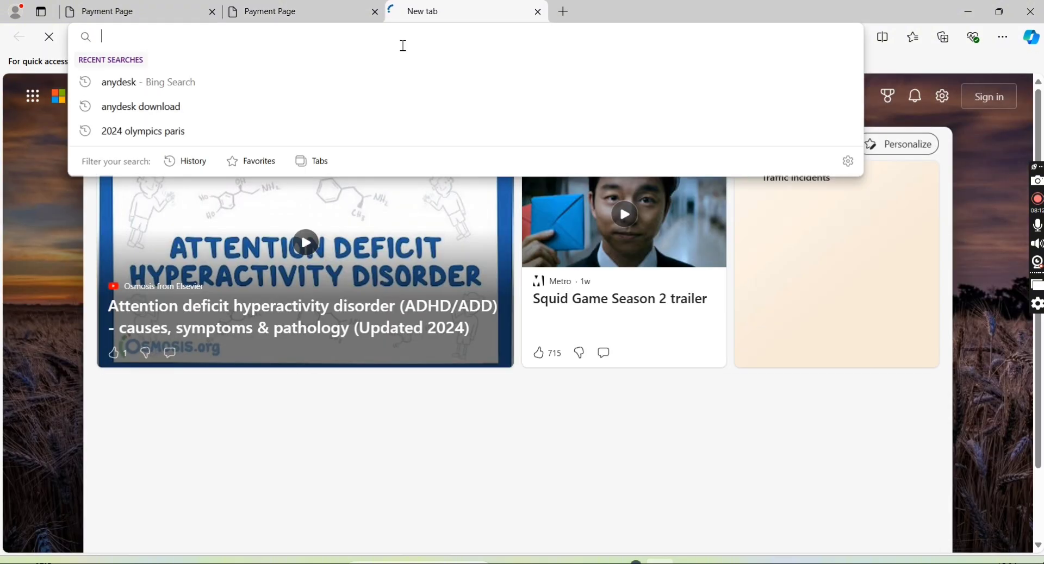
{"action": "type", "text": "EKY"}
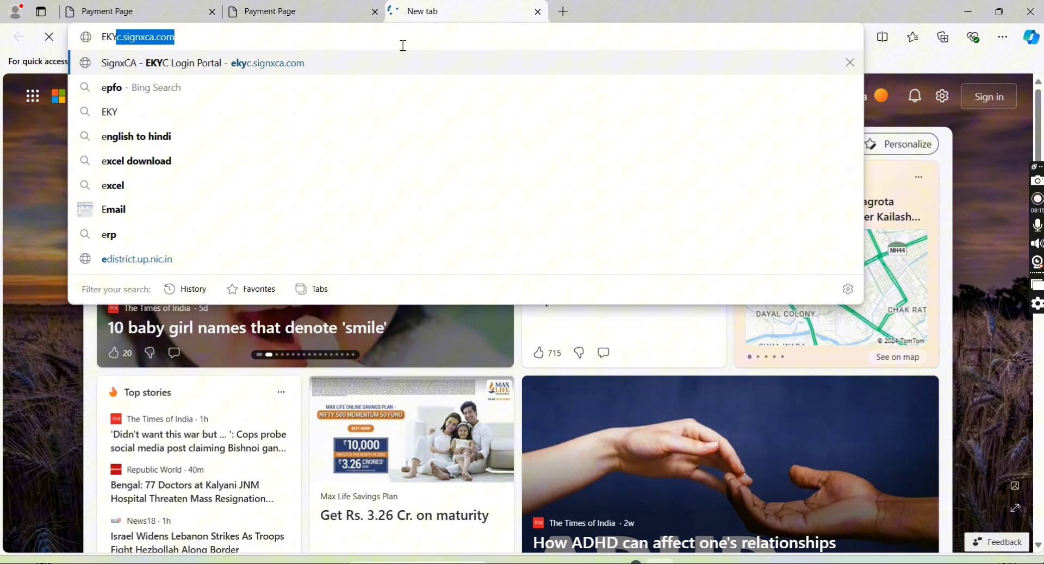
{"action": "type", "text": "C.SIGNXCA"}
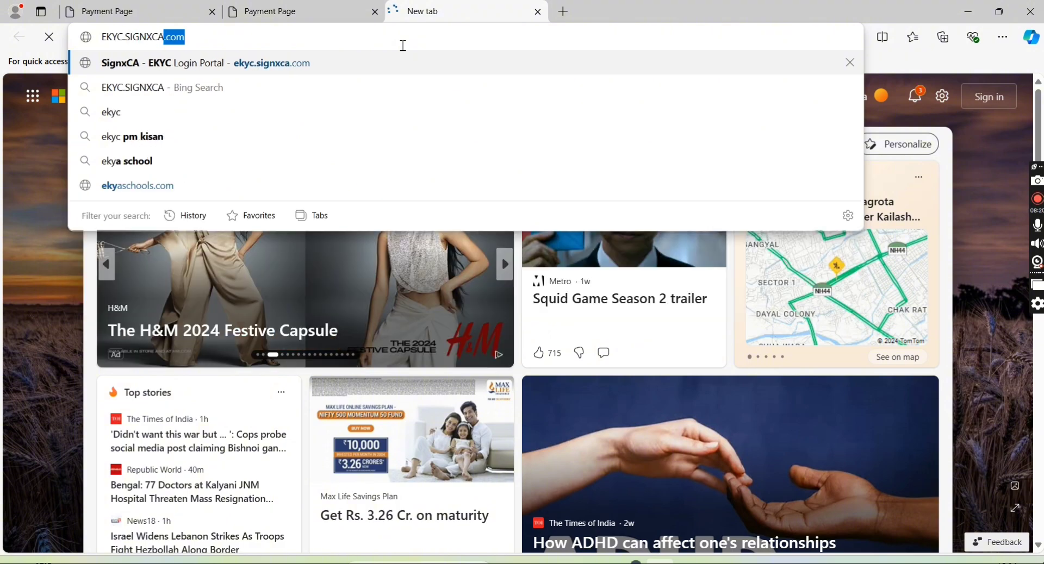
{"action": "type", "text": ".COM"}
{"action": "key", "text": "Return"}
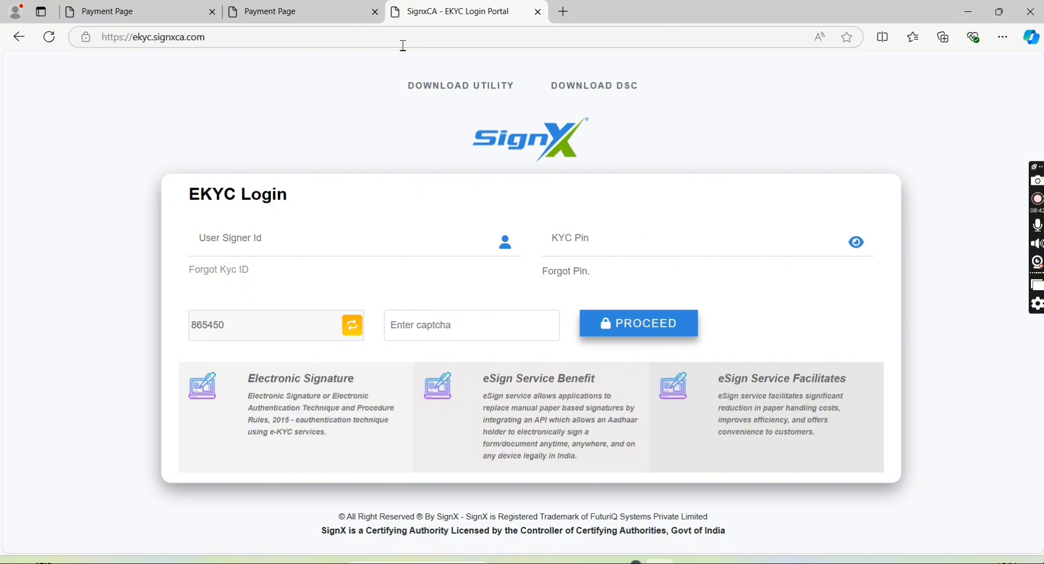
{"action": "left_click", "coordinate": [283, 245]}
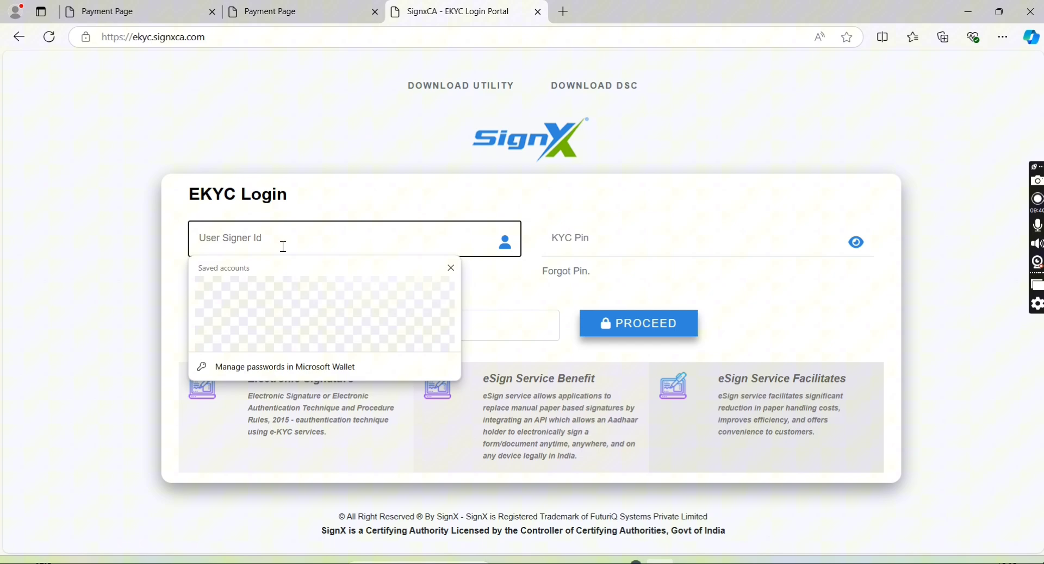
{"action": "type", "text": "SPP"}
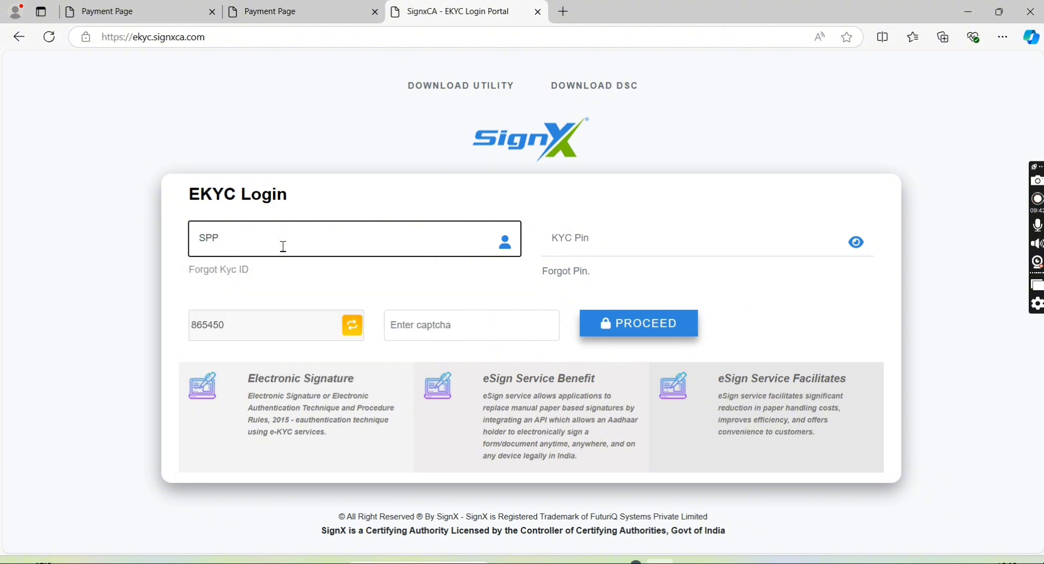
{"action": "type", "text": "1@USER"}
{"action": "type", "text": "NAME.SIGNX"}
{"action": "key", "text": "Tab"}
{"action": "left_click", "coordinate": [680, 299]}
{"action": "left_click", "coordinate": [490, 324]}
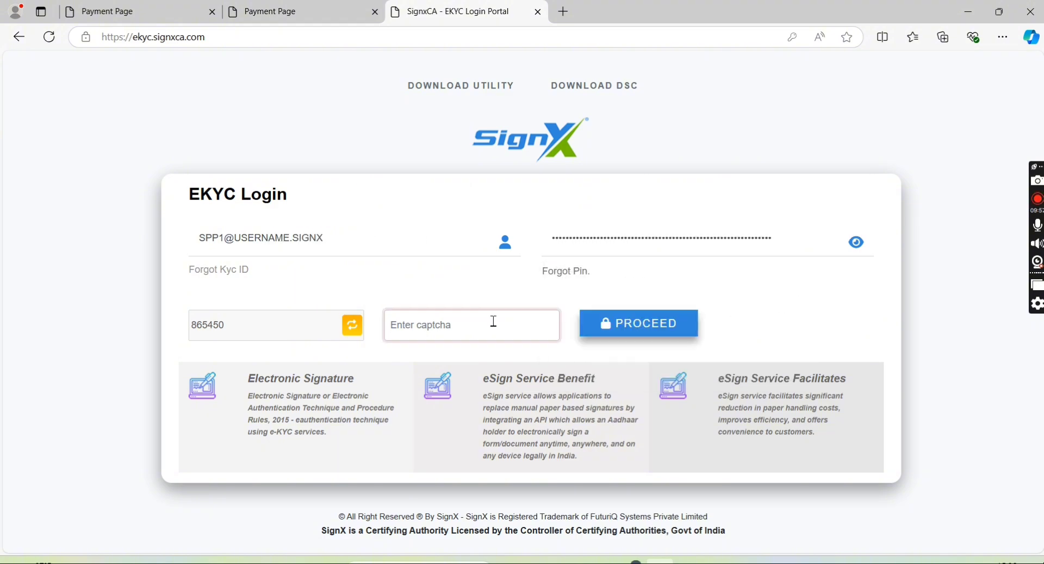
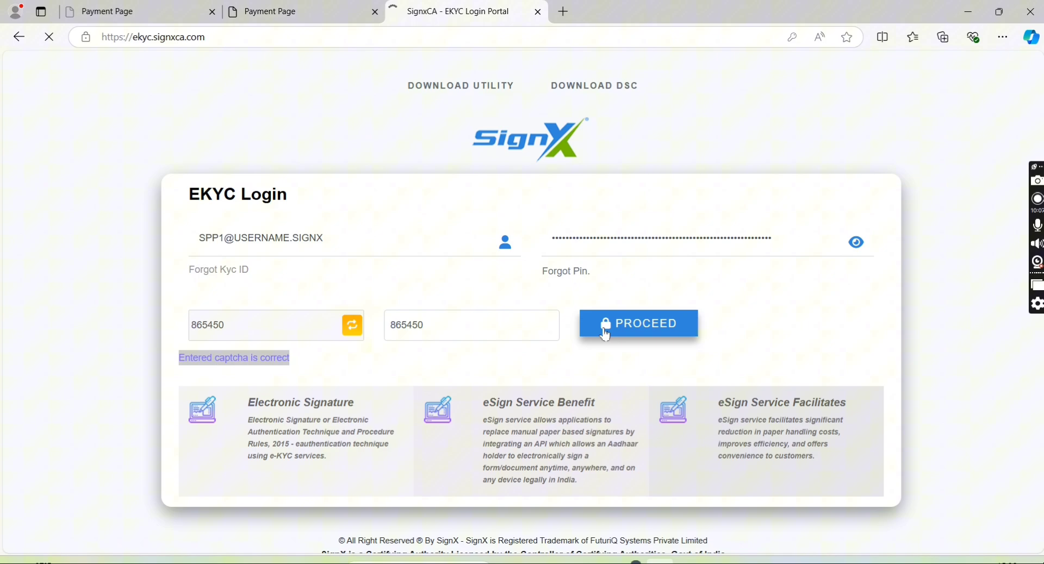
{"action": "left_click", "coordinate": [601, 245]}
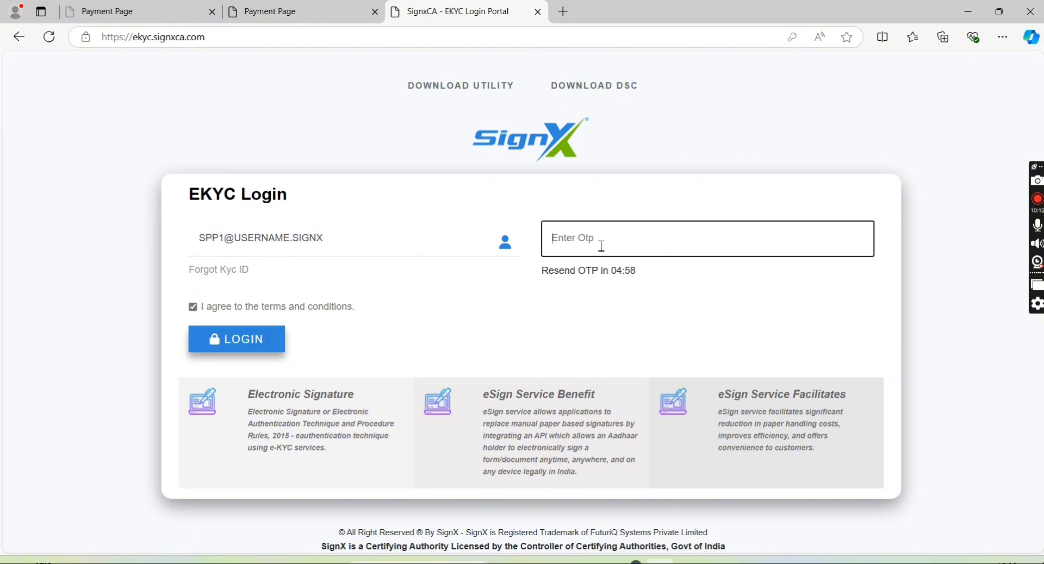
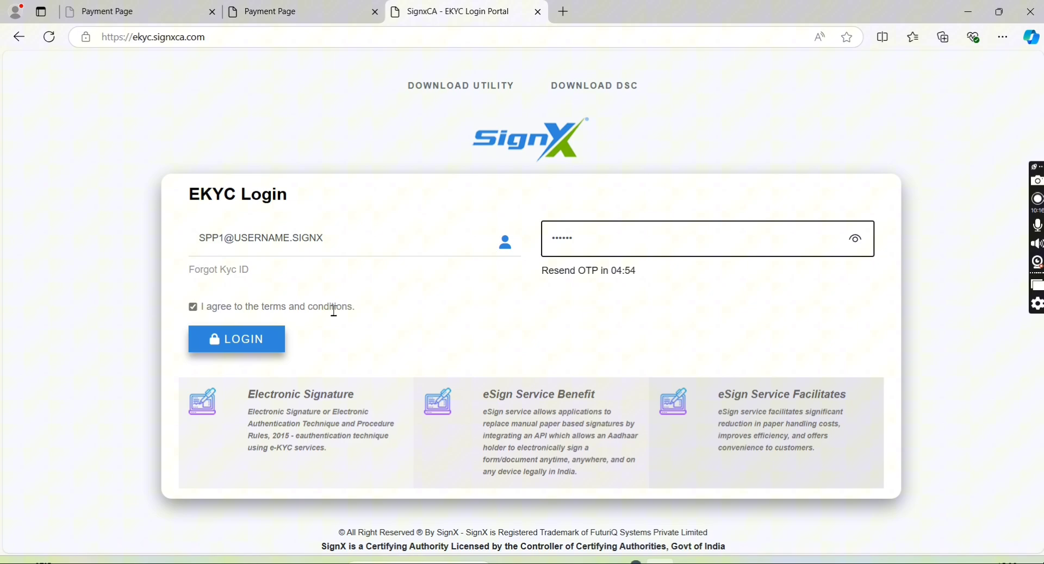
{"action": "left_click", "coordinate": [248, 340]}
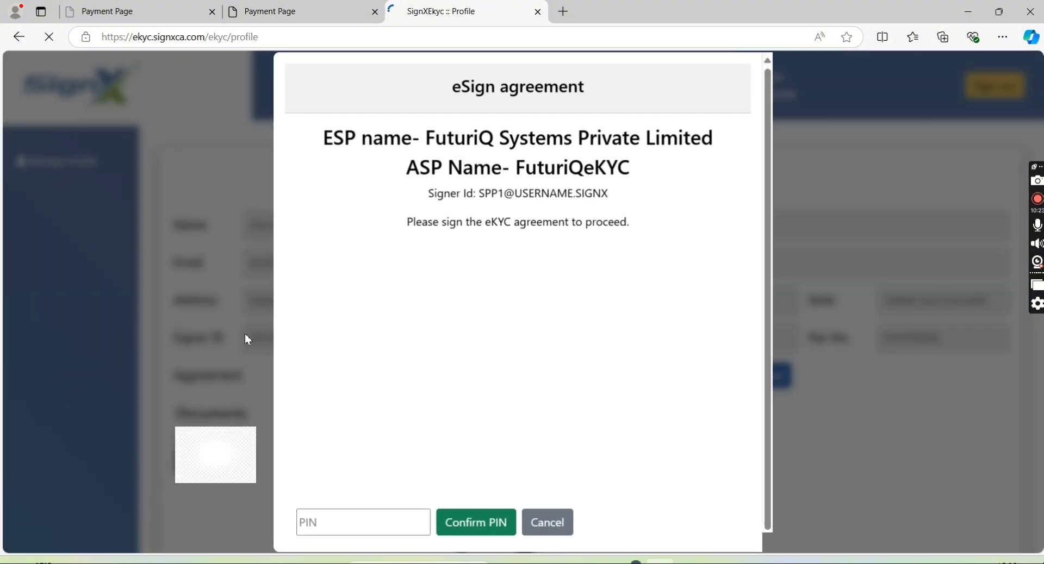
Enter the eSign PIN and confirm it to load the eKYC subscriber agreement.
{"action": "left_click", "coordinate": [333, 524]}
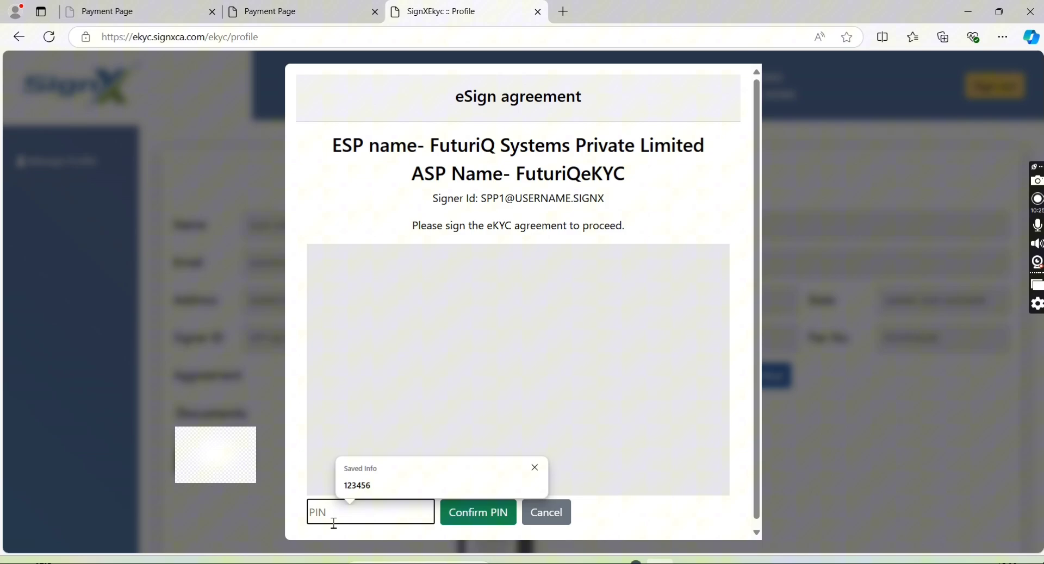
{"action": "left_click", "coordinate": [453, 521]}
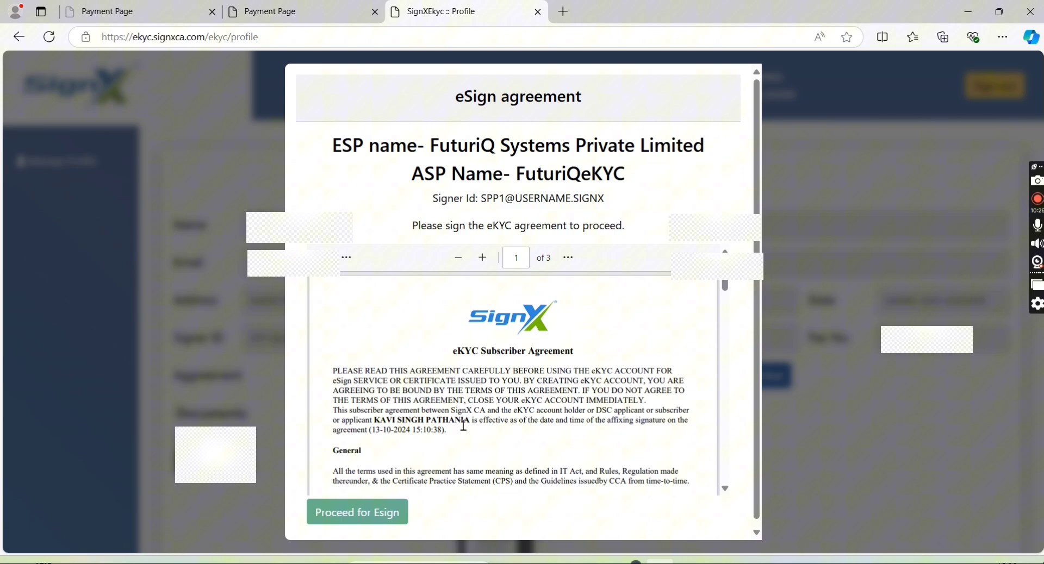
Review the signed agreement PDF, close it, and go to My Enrollments.
{"action": "scroll", "coordinate": [464, 426], "scroll_direction": "down", "scroll_amount": 5}
{"action": "scroll", "coordinate": [464, 426], "scroll_direction": "down", "scroll_amount": 10}
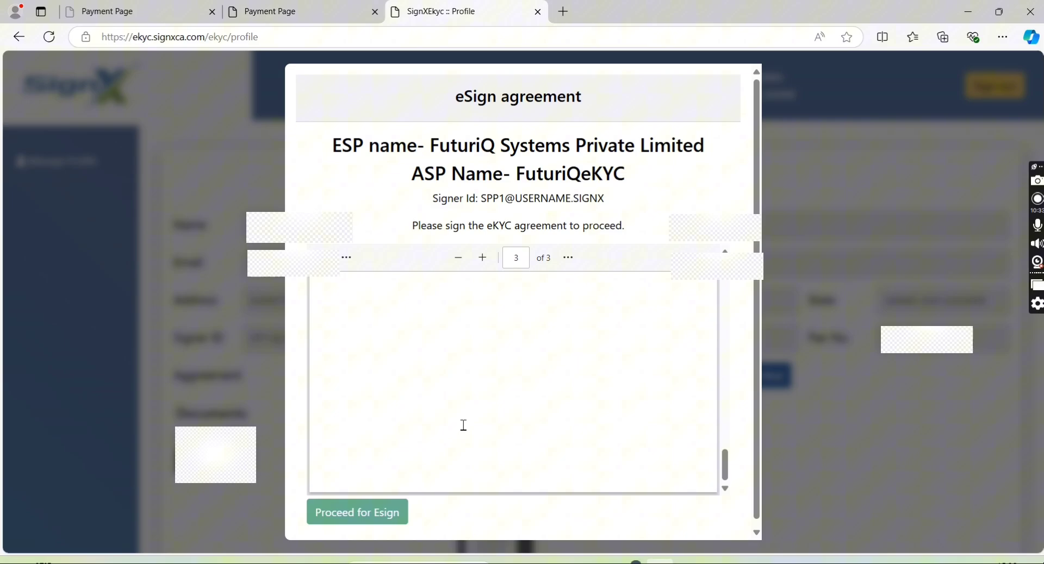
{"action": "scroll", "coordinate": [464, 425], "scroll_direction": "up", "scroll_amount": 5}
{"action": "scroll", "coordinate": [464, 426], "scroll_direction": "up", "scroll_amount": 5}
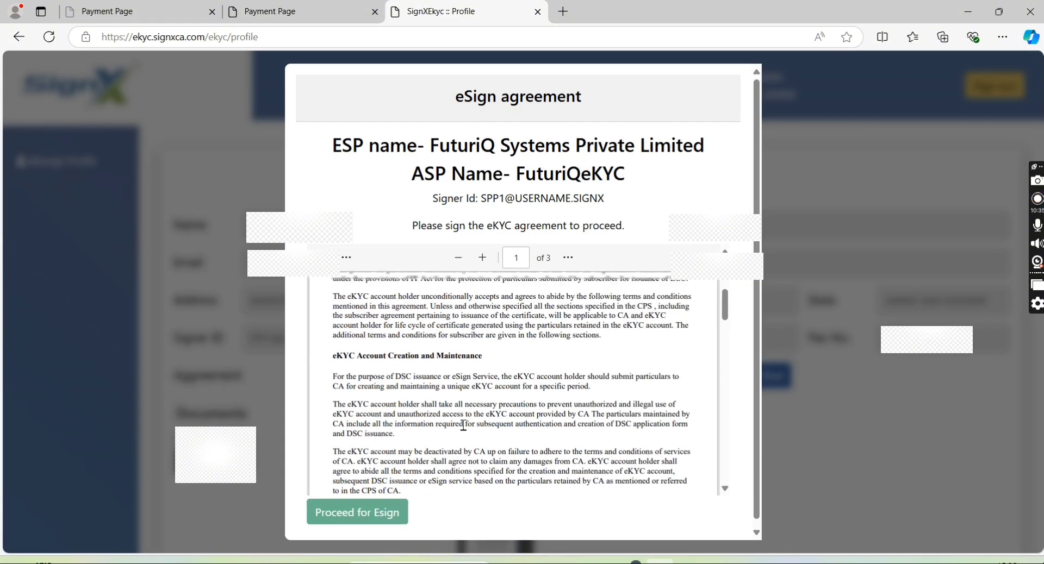
{"action": "scroll", "coordinate": [464, 426], "scroll_direction": "up", "scroll_amount": 5}
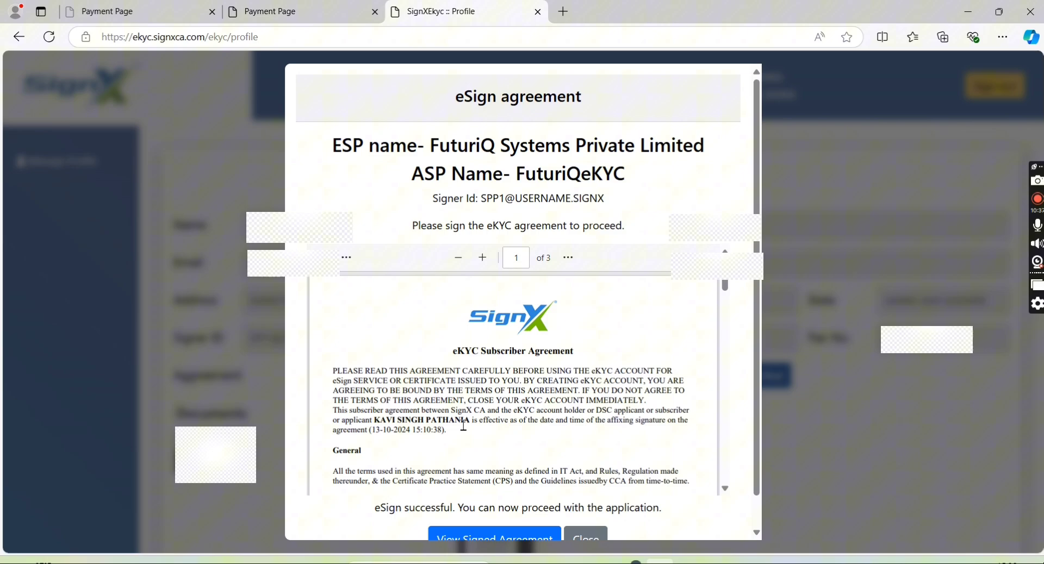
{"action": "left_click", "coordinate": [585, 536]}
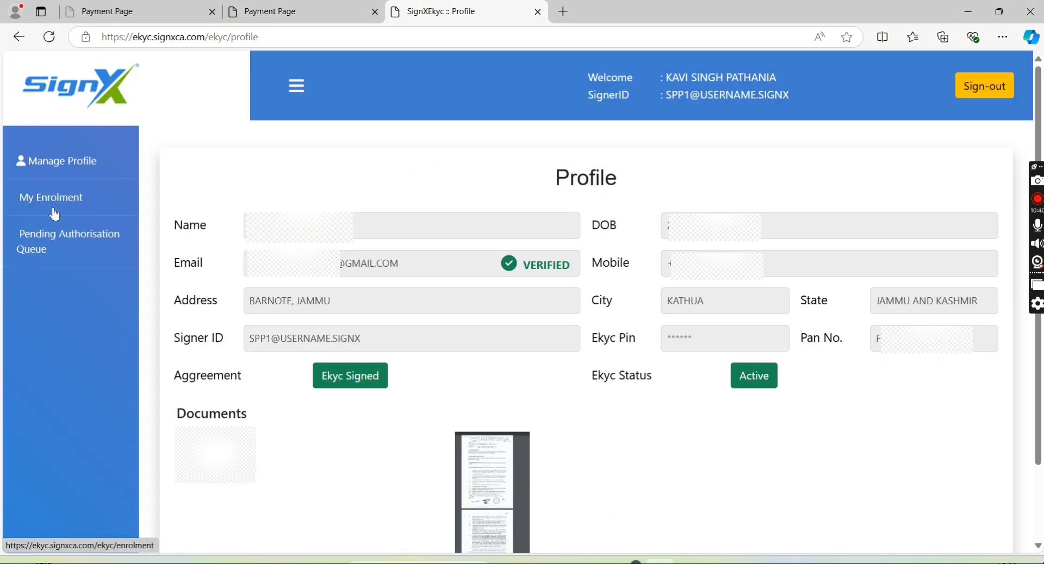
{"action": "left_click", "coordinate": [55, 212]}
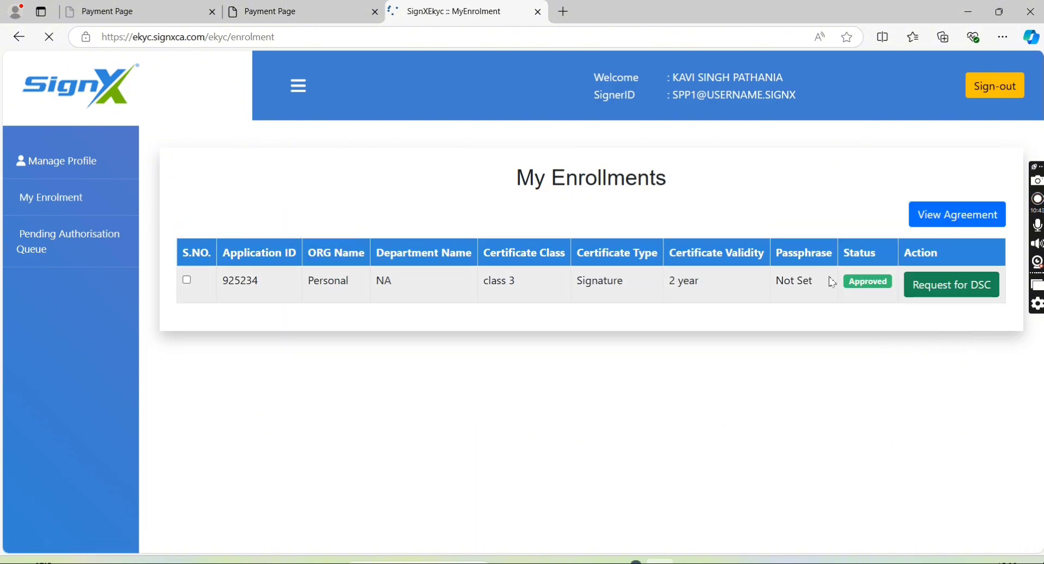
{"action": "left_click", "coordinate": [955, 294]}
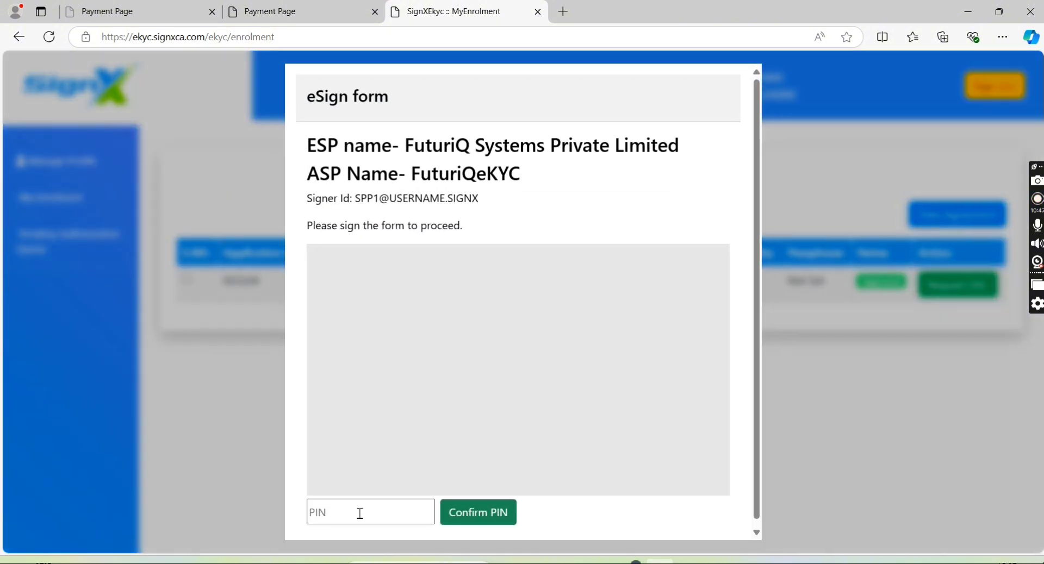
{"action": "left_click", "coordinate": [358, 513]}
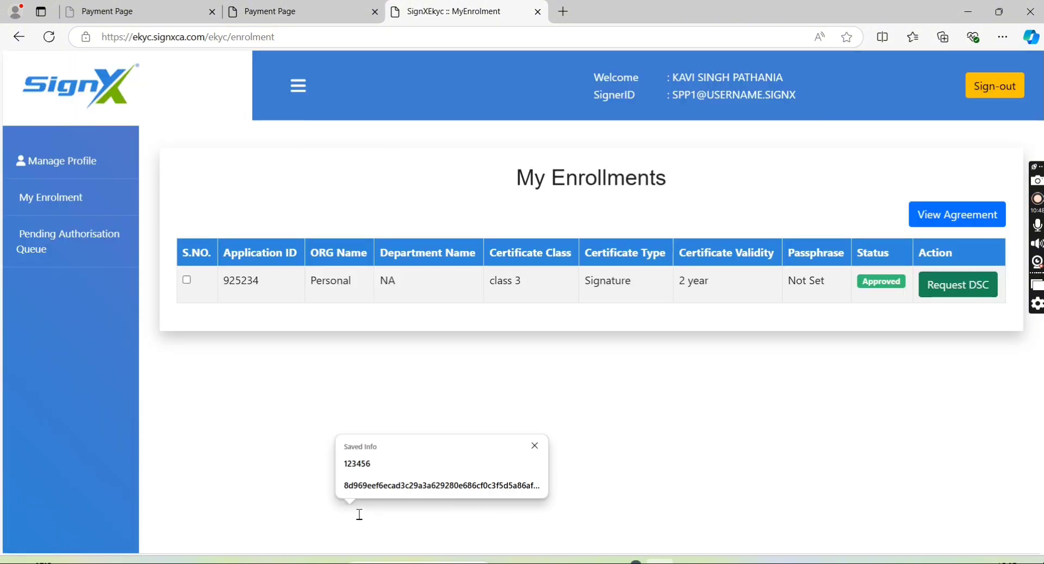
{"action": "left_click", "coordinate": [380, 464]}
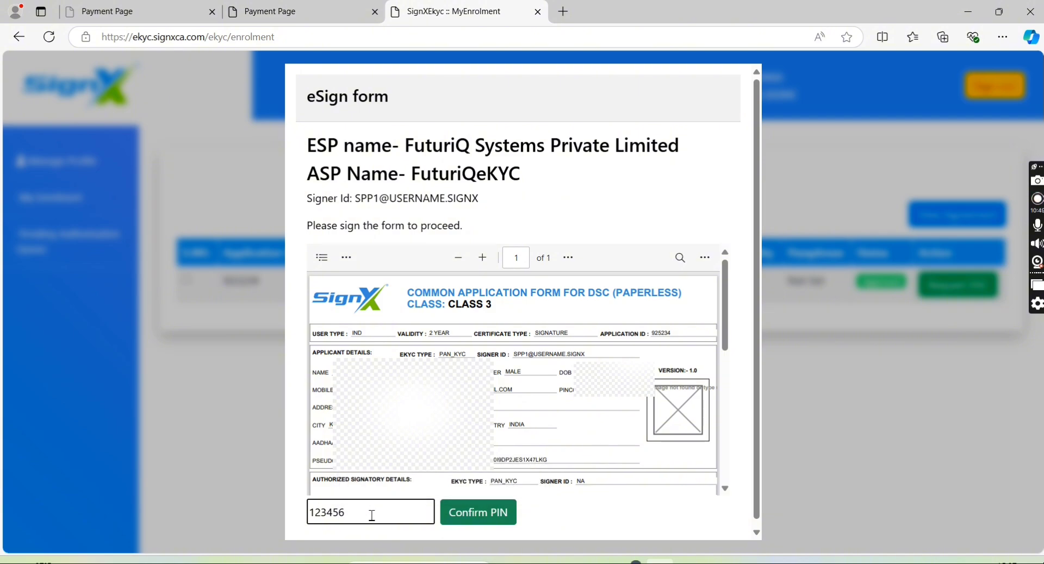
{"action": "left_click", "coordinate": [473, 523]}
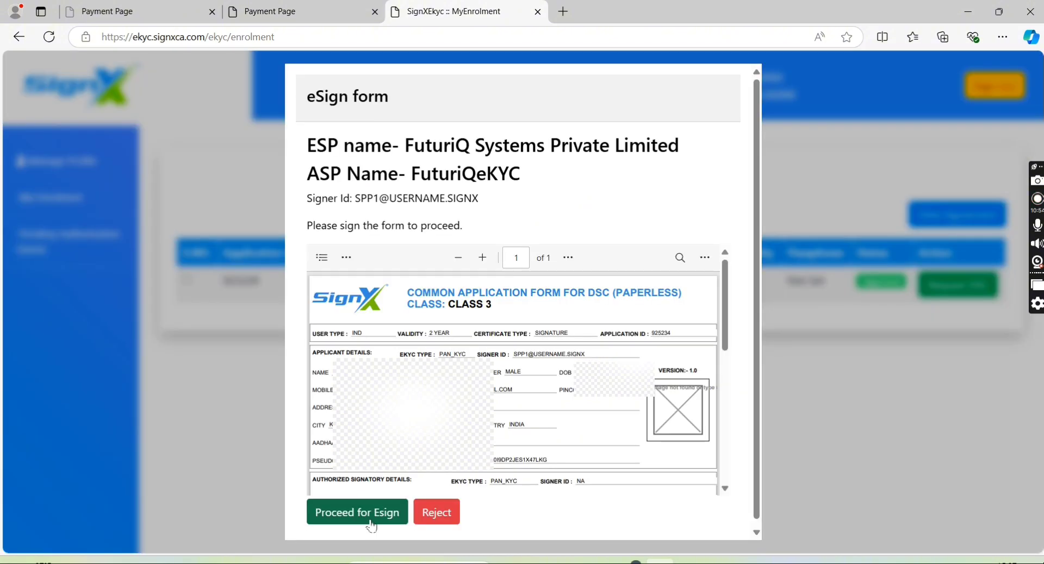
{"action": "left_click", "coordinate": [372, 524]}
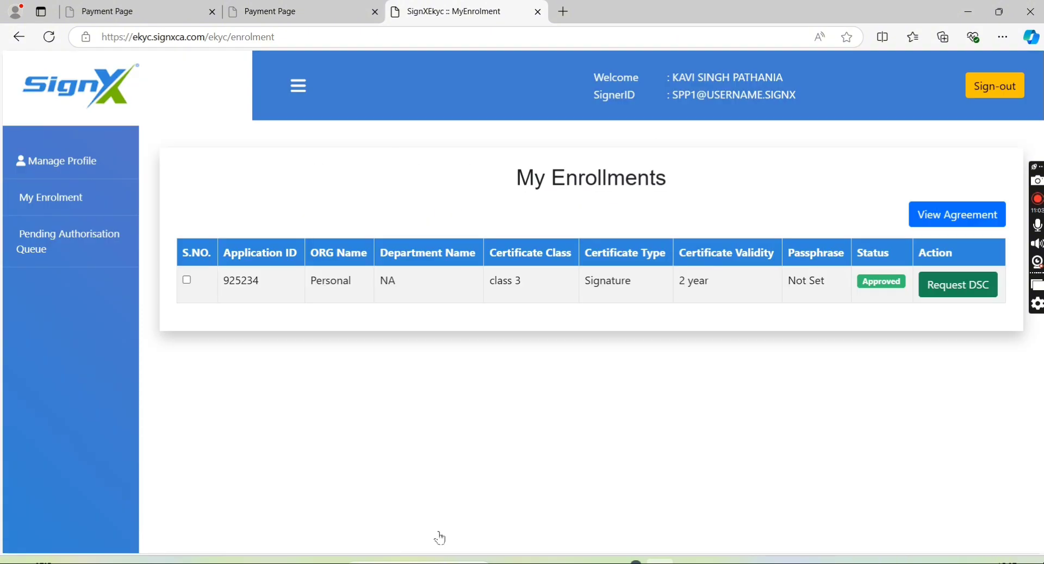
{"action": "left_click", "coordinate": [437, 537]}
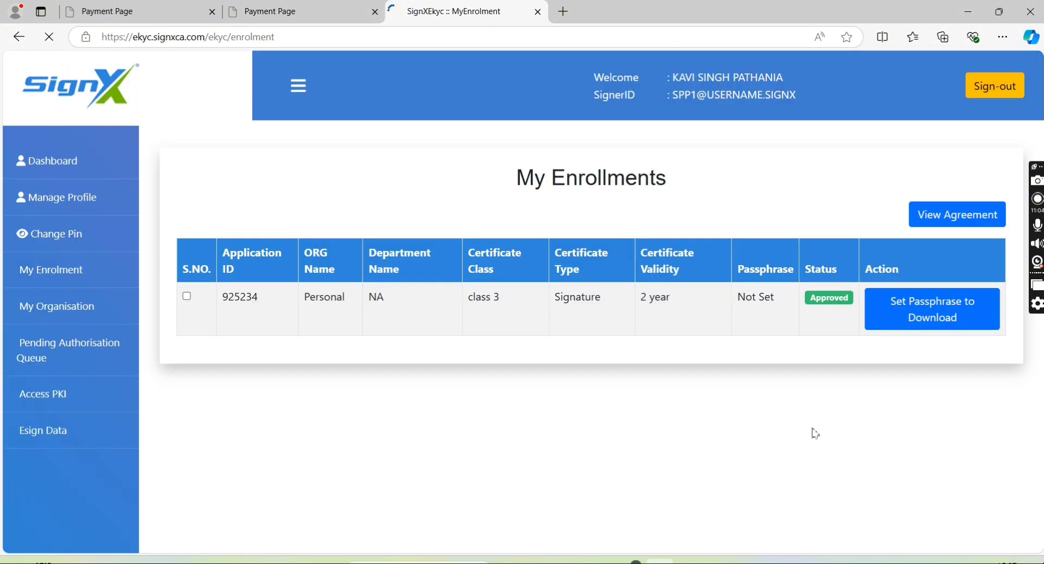
{"action": "left_click", "coordinate": [909, 317]}
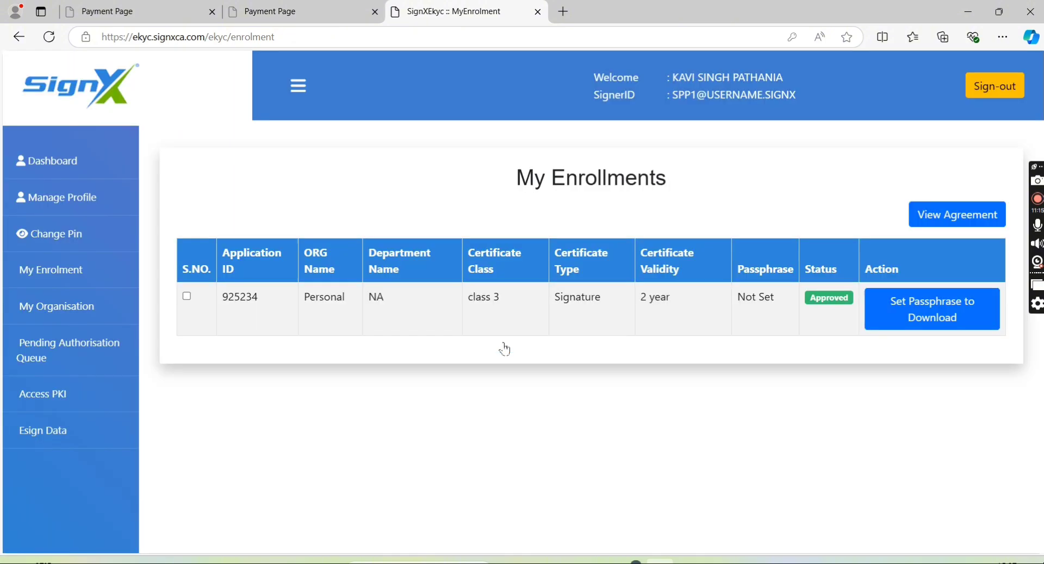
{"action": "left_click", "coordinate": [506, 347]}
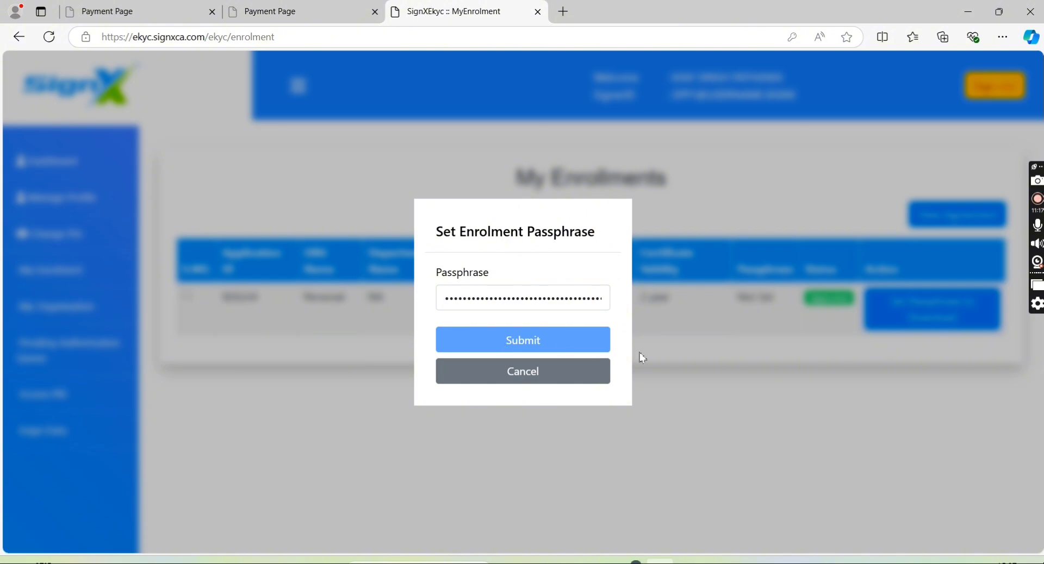
{"action": "key", "text": "Return"}
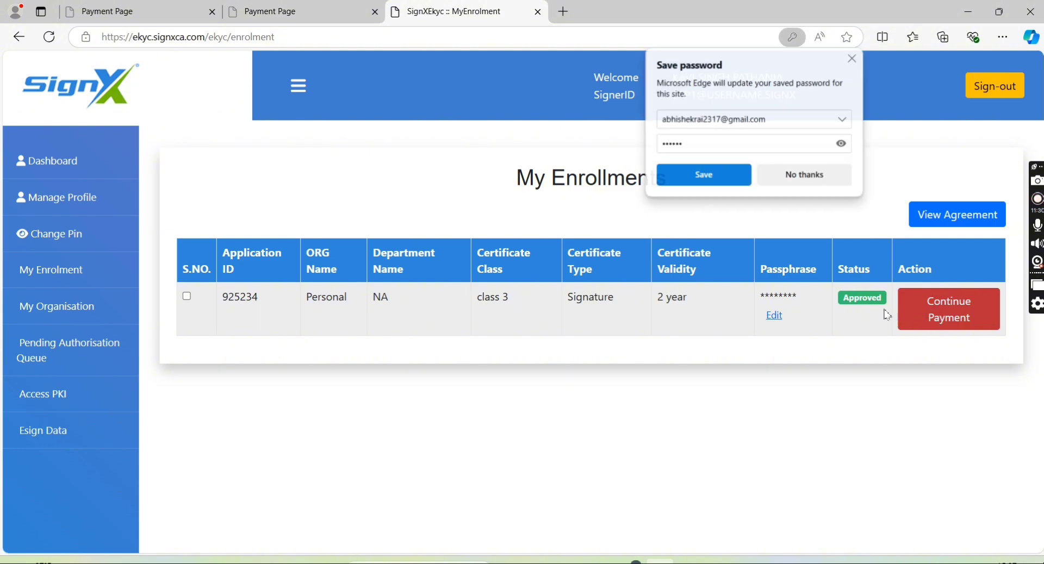
Decline Edge's save-password prompt and clear the stray text selection.
{"action": "left_click", "coordinate": [804, 174]}
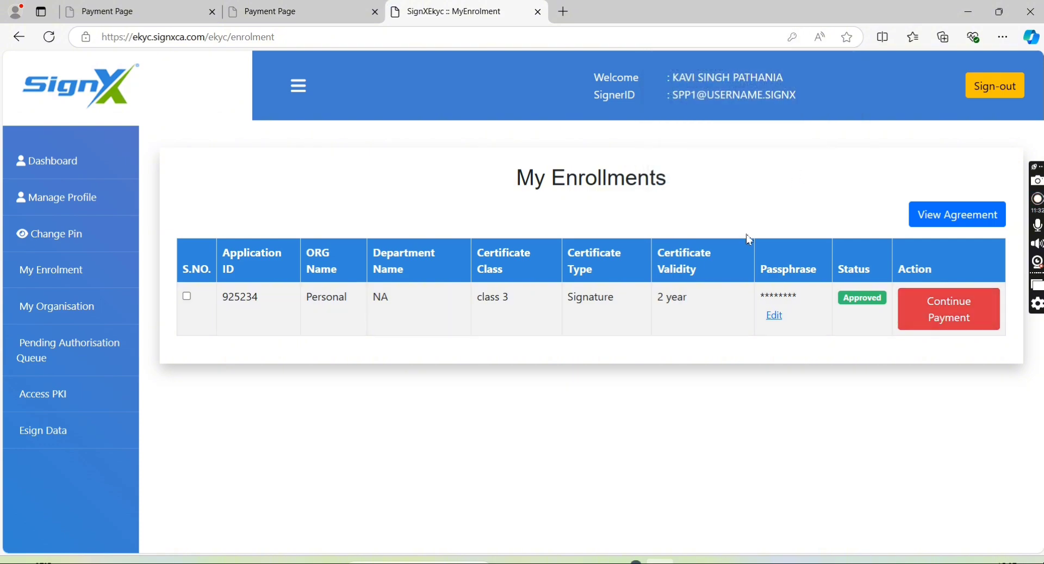
{"action": "left_click_drag", "start_coordinate": [509, 178], "coordinate": [625, 180]}
{"action": "left_click", "coordinate": [584, 218]}
{"action": "left_click", "coordinate": [1036, 202]}
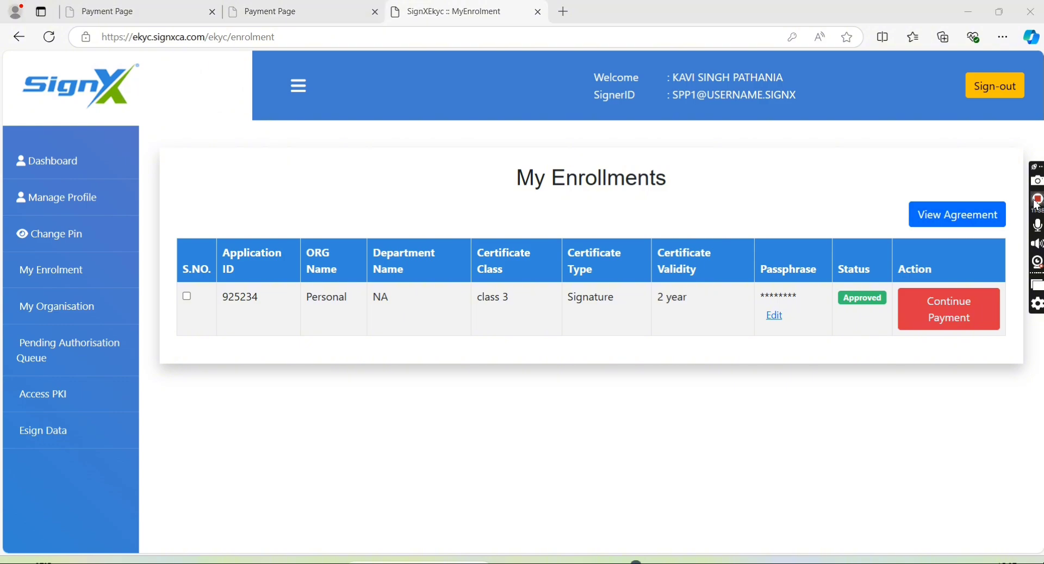